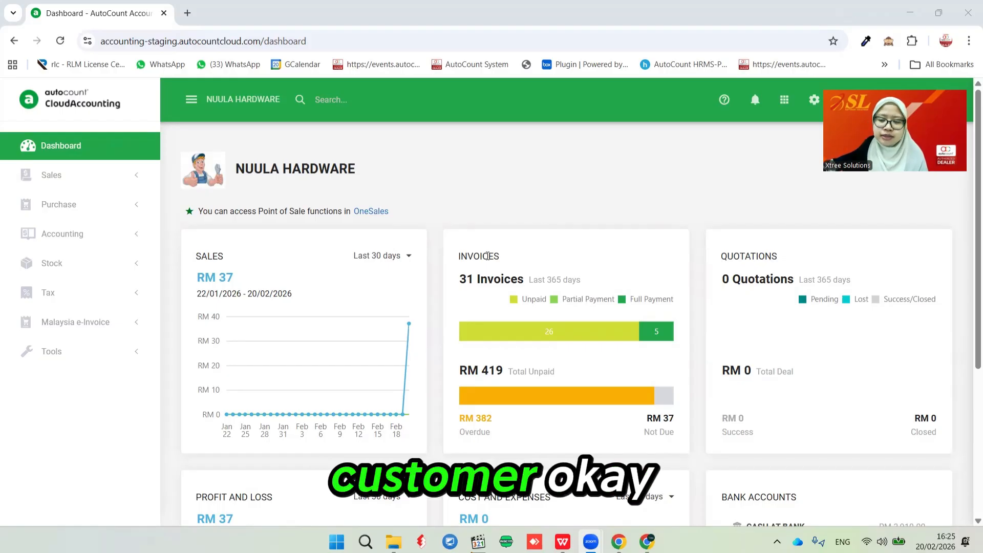
# - Open the CASH CUSTOMER record from the customer master data, review its account details and save it
pyautogui.click(782, 102)
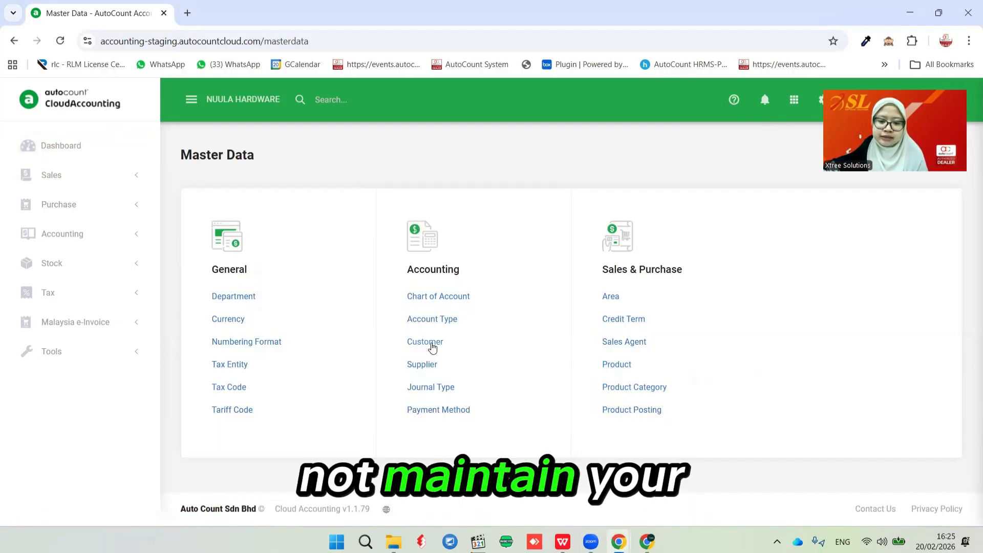
pyautogui.click(425, 342)
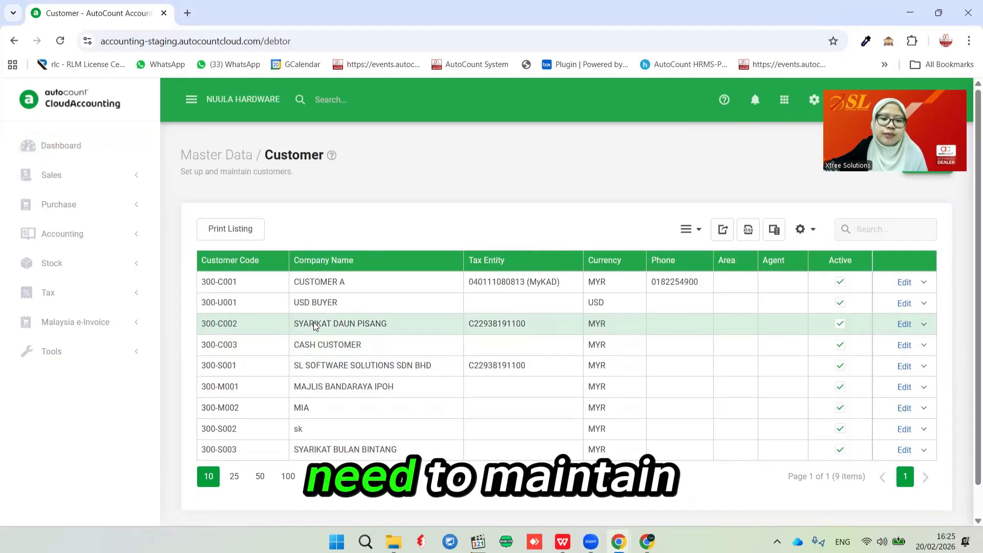
pyautogui.click(904, 345)
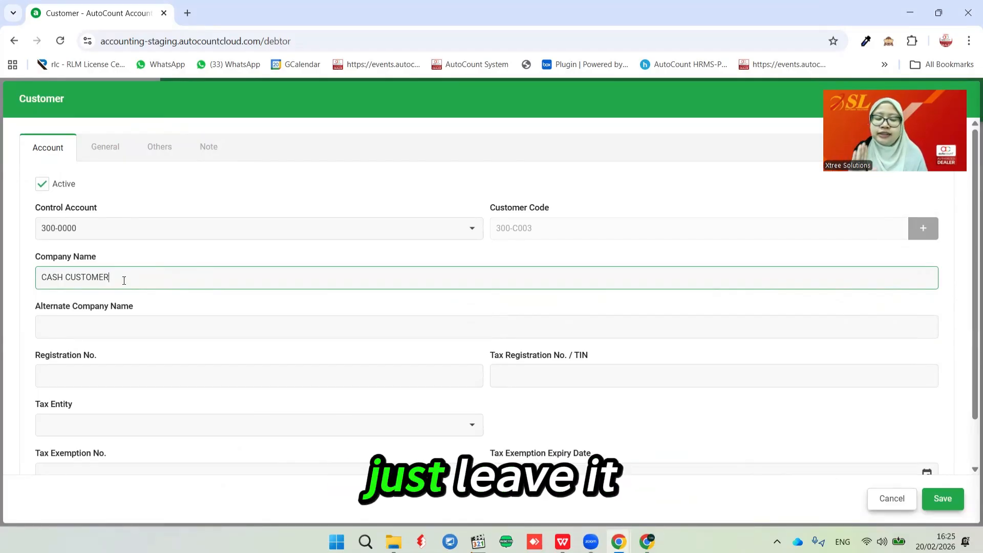
pyautogui.click(937, 499)
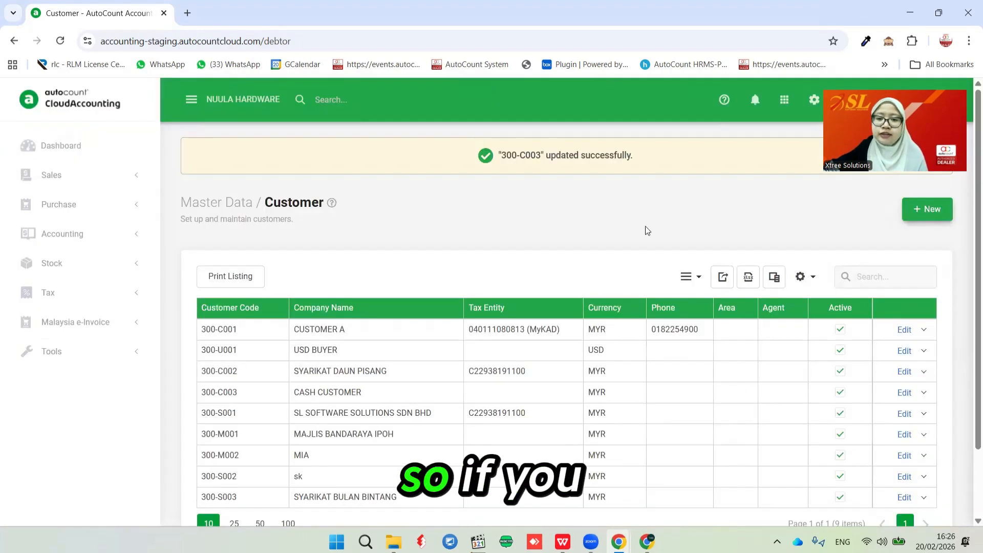
# - Open the SYARIKAT BULAN BINTANG customer record from the master data, review its tax entity fields and save it
pyautogui.click(786, 101)
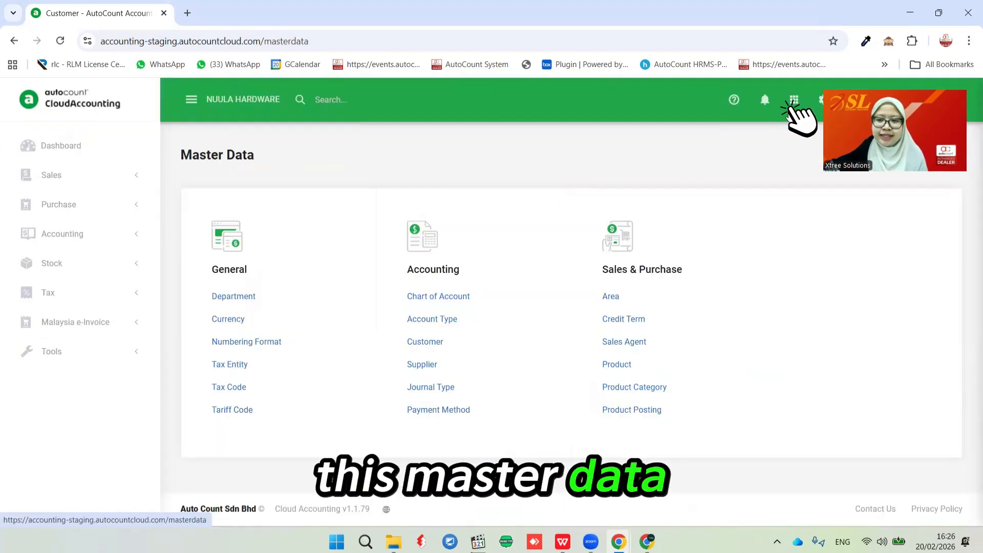
pyautogui.click(425, 342)
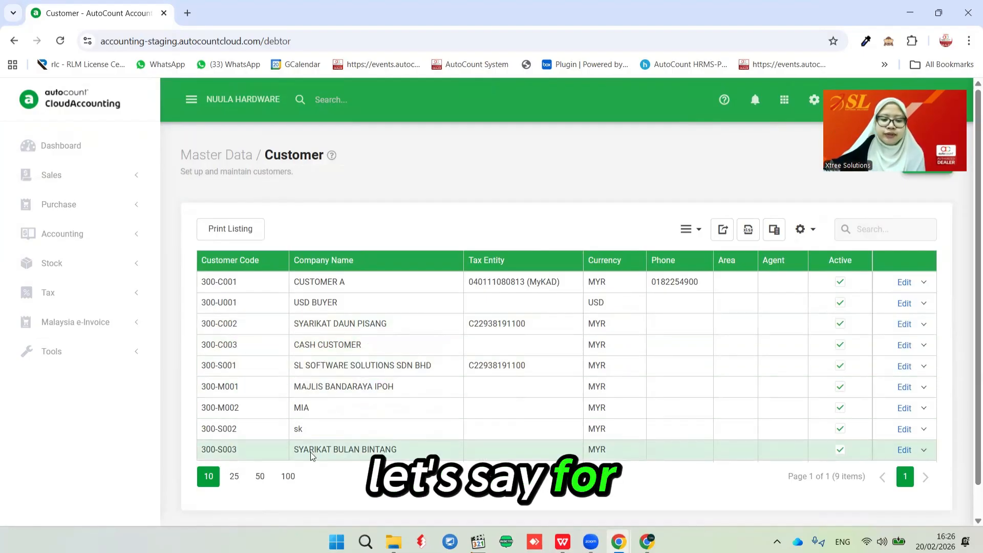
pyautogui.click(905, 450)
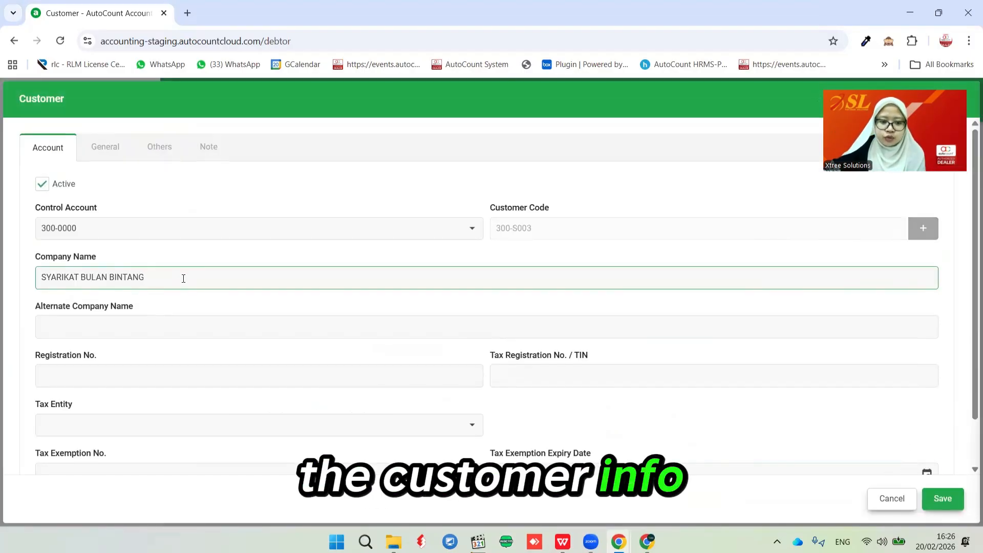
pyautogui.scroll(-2, 163, 443)
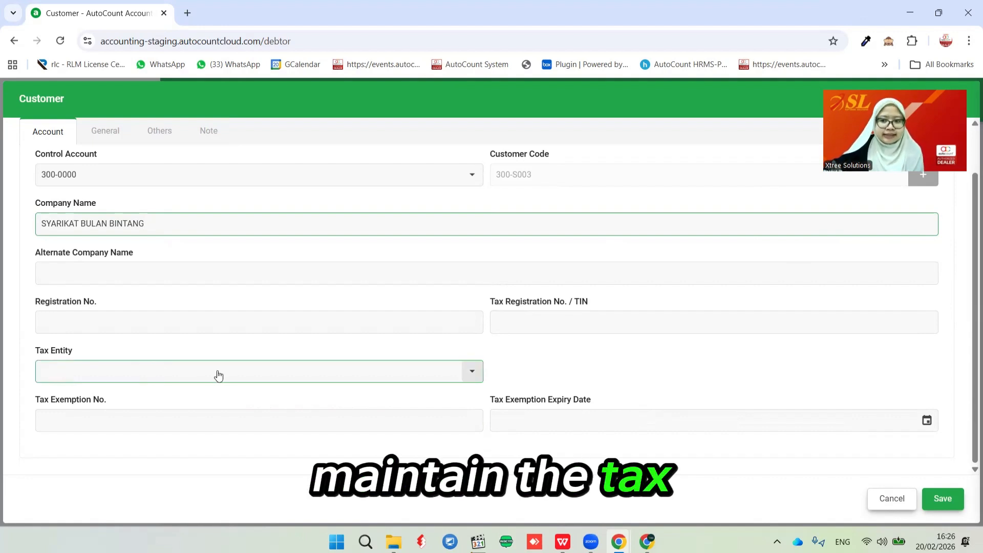
pyautogui.click(942, 498)
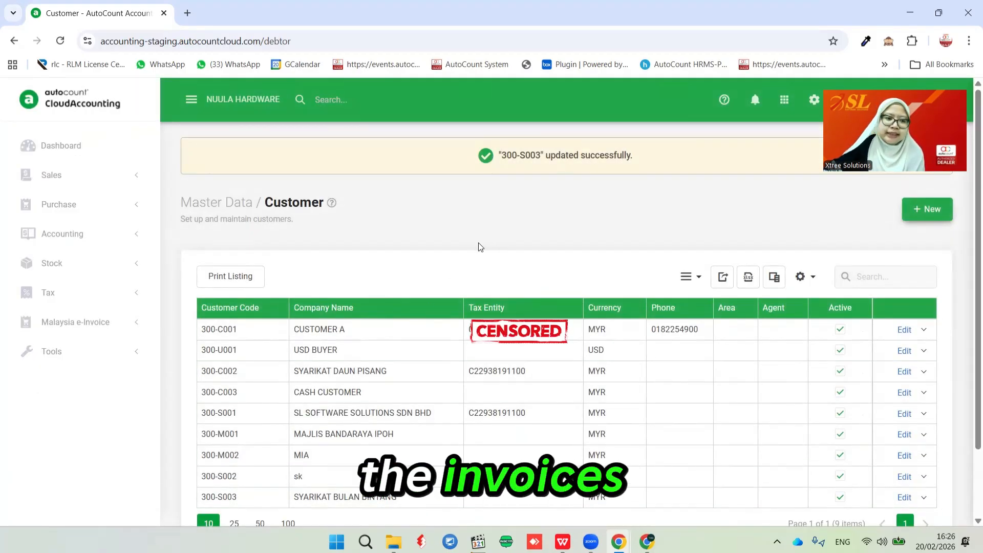
# - Create a new sales invoice for CASH CUSTOMER with one line for product BUKU
pyautogui.click(83, 177)
pyautogui.click(77, 233)
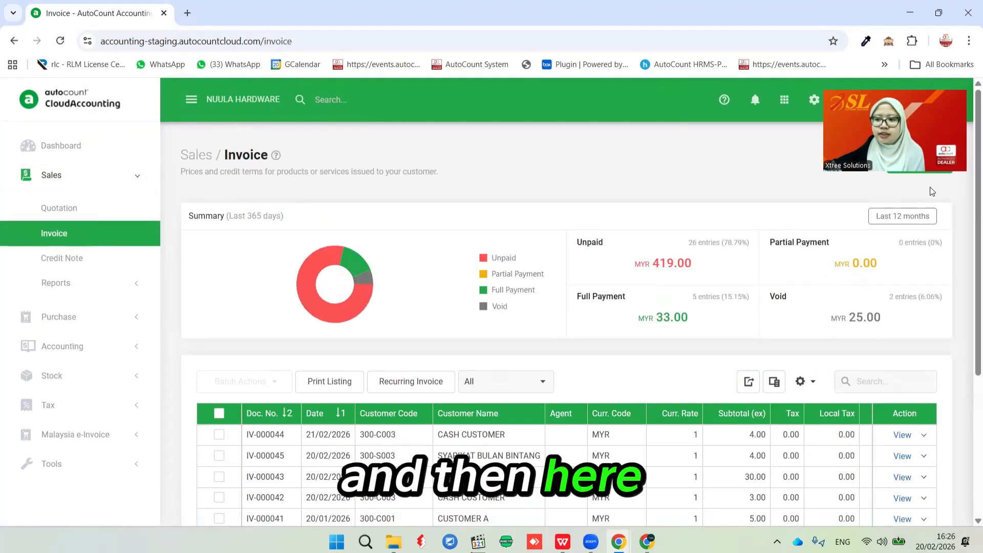
pyautogui.click(908, 164)
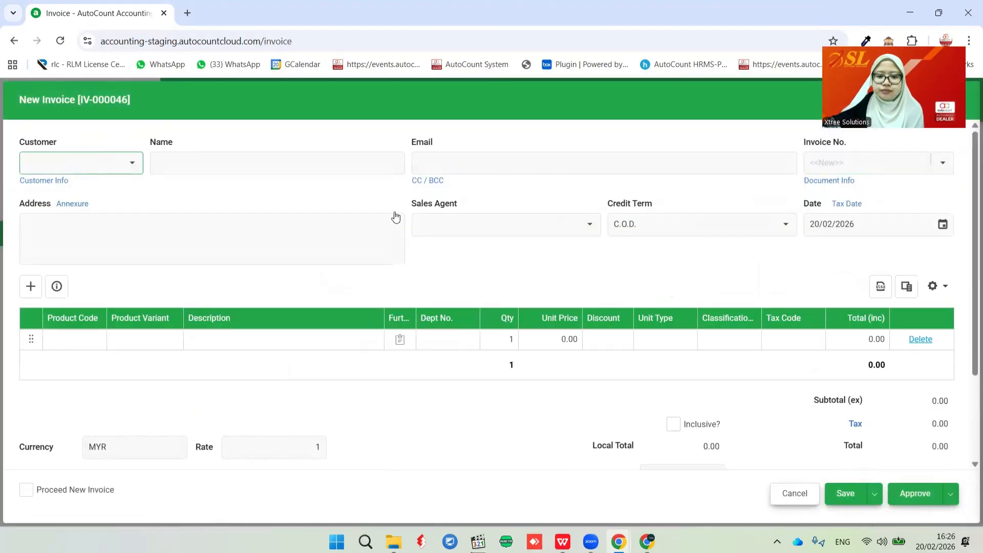
pyautogui.click(115, 173)
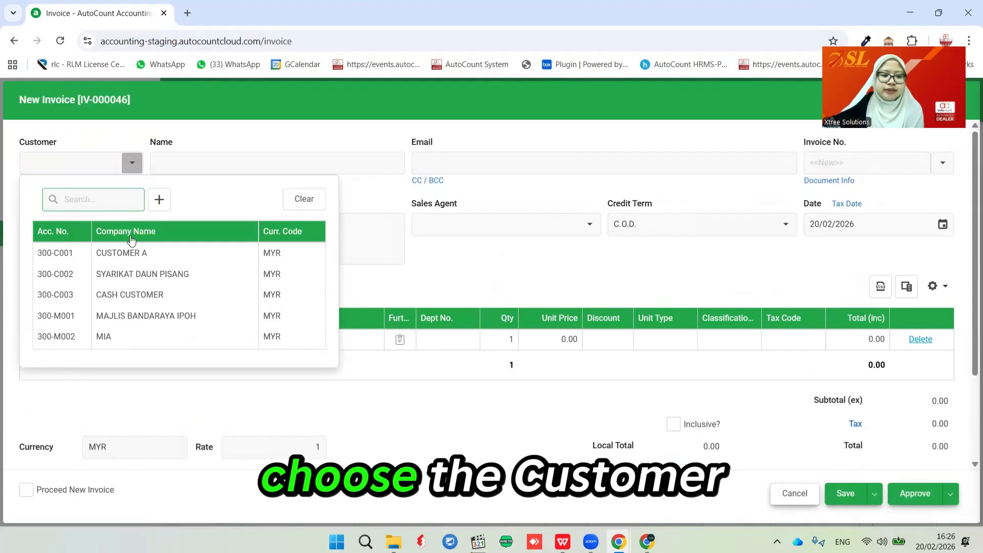
pyautogui.click(128, 294)
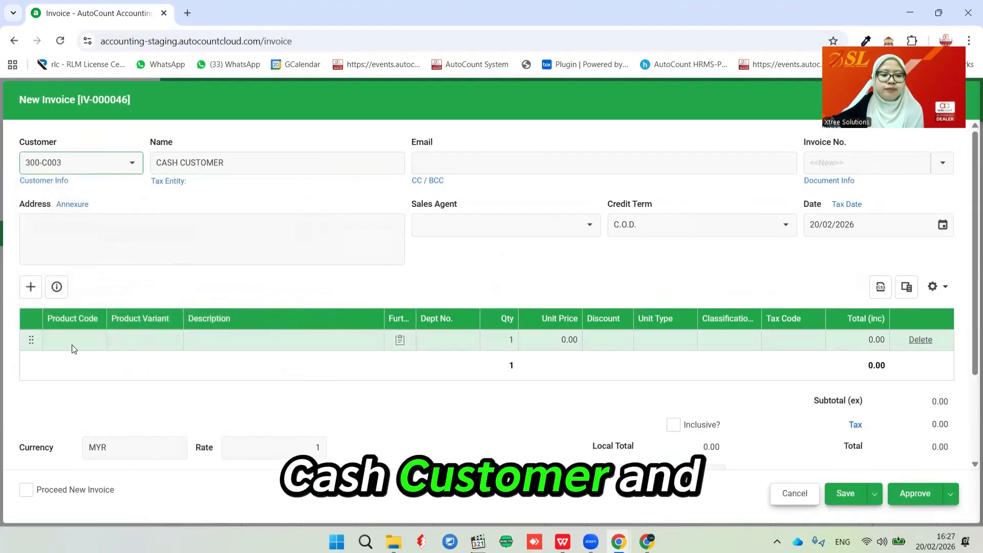
pyautogui.click(72, 342)
pyautogui.click(95, 340)
pyautogui.click(135, 302)
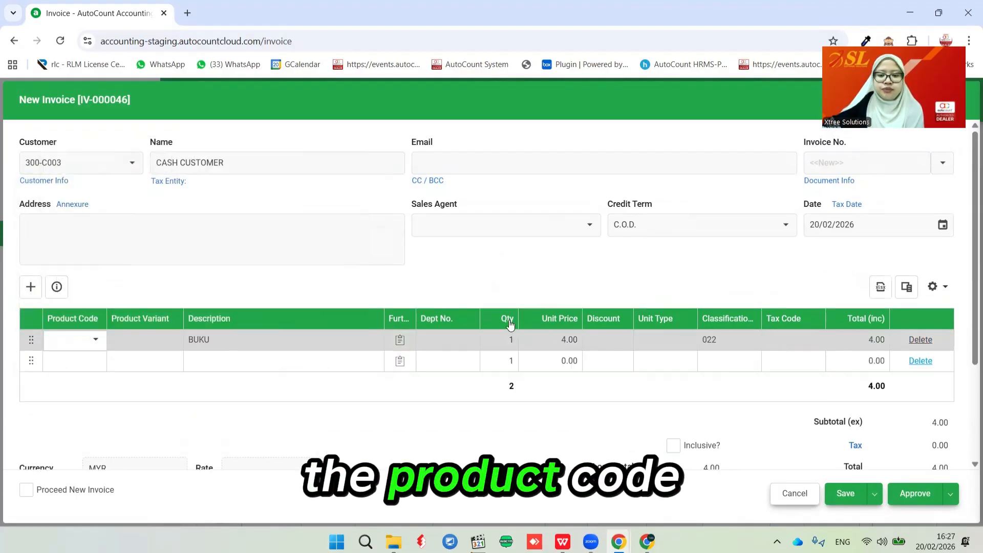
# - Approve the BUKU invoice, accepting the negative stock, and check its e-Invoice status in the invoice list
pyautogui.click(912, 495)
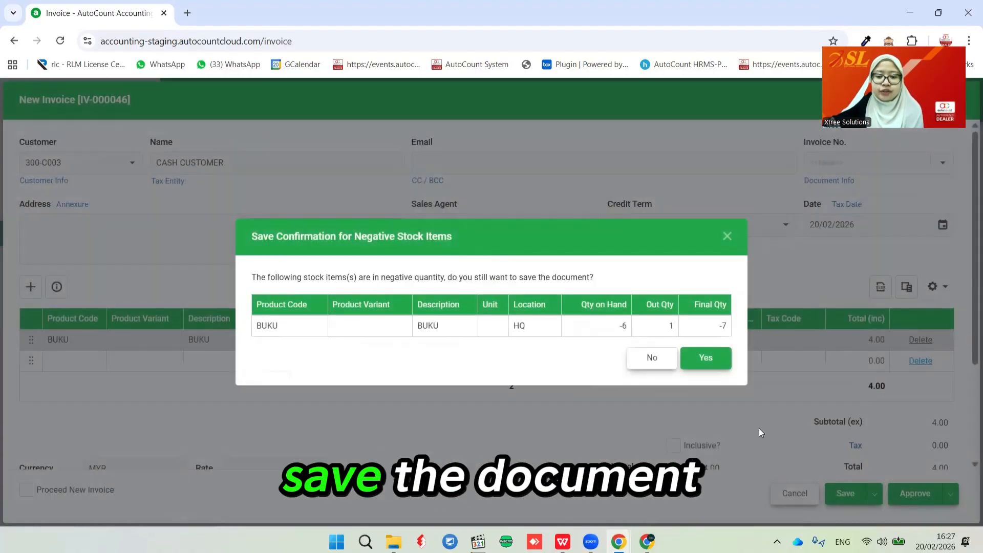
pyautogui.click(707, 360)
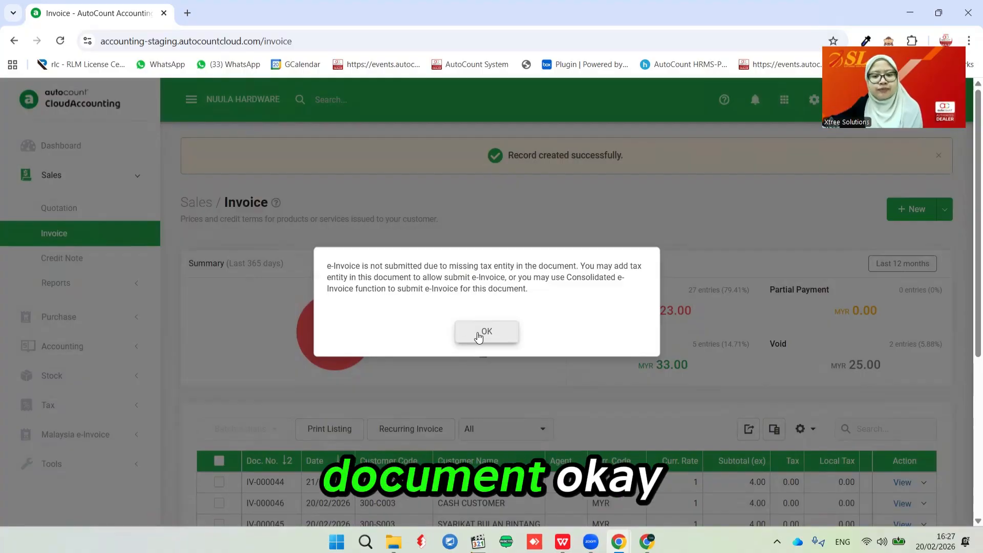
pyautogui.click(479, 338)
pyautogui.scroll(-4, 536, 355)
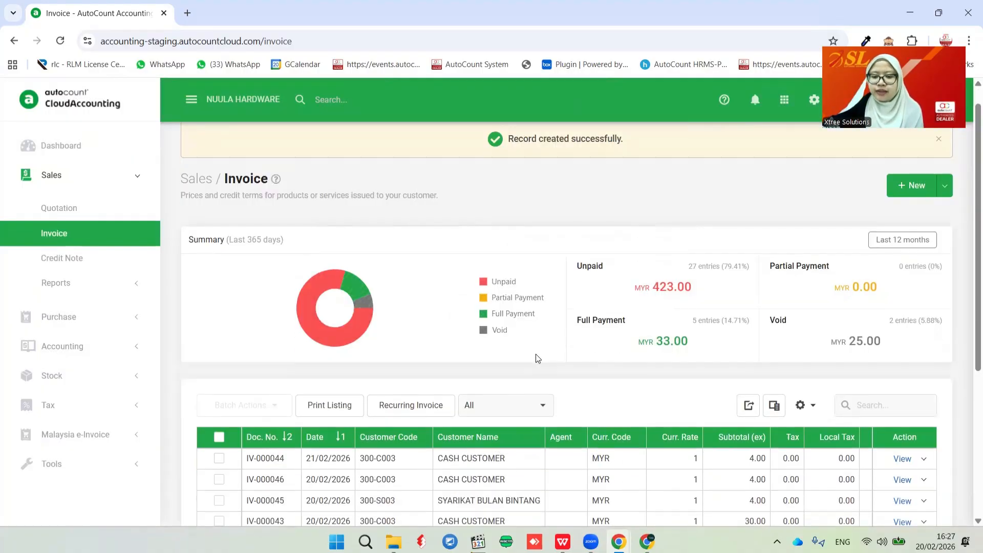
pyautogui.moveTo(565, 494); pyautogui.dragTo(762, 507)
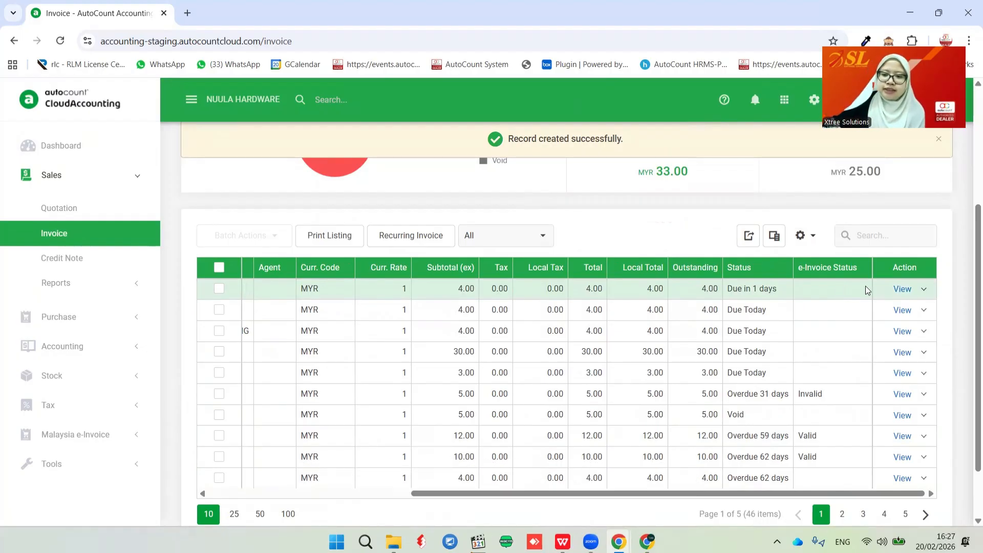
pyautogui.scroll(4, 866, 286)
# - Create another invoice for CASH CUSTOMER with one line for product BUKU and one for product 021
pyautogui.click(910, 212)
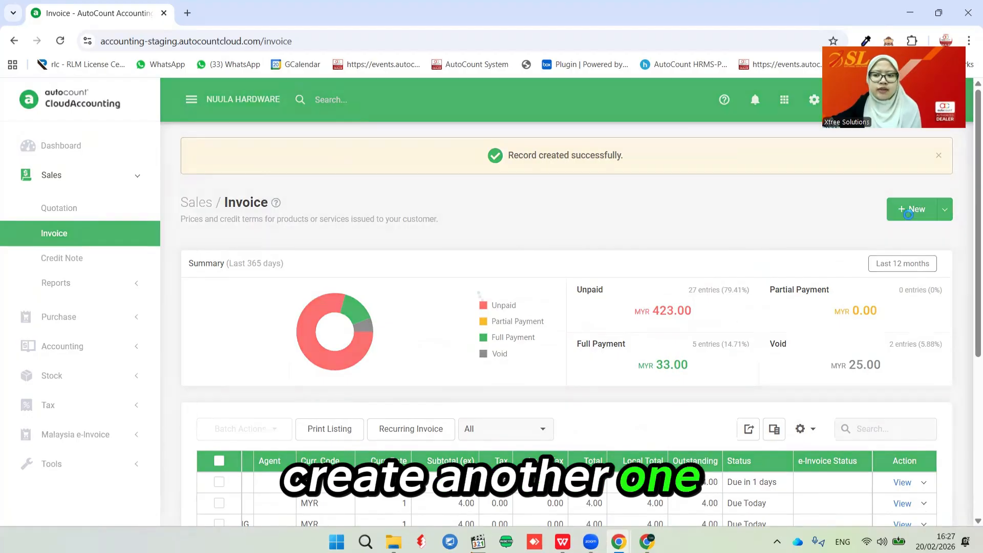
pyautogui.click(130, 162)
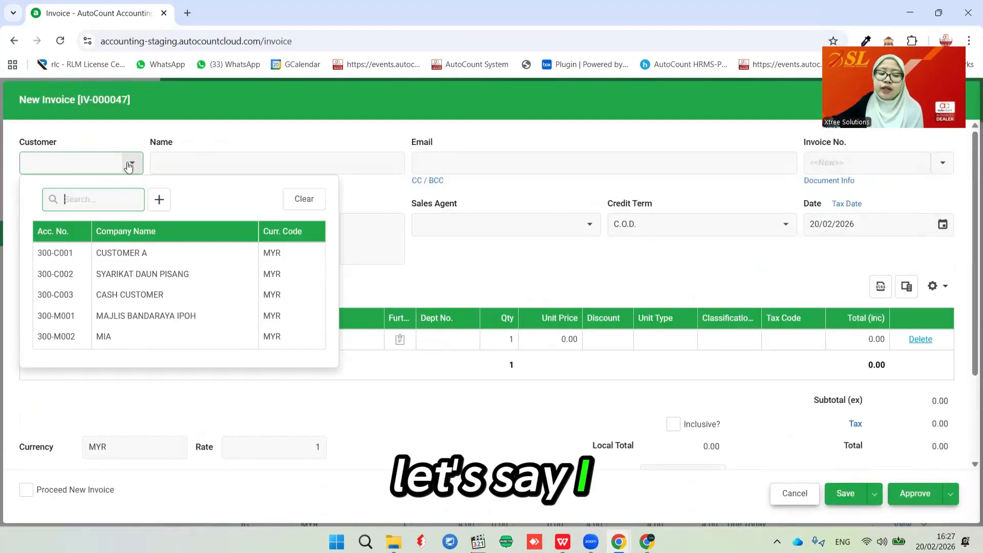
pyautogui.click(148, 298)
pyautogui.click(87, 339)
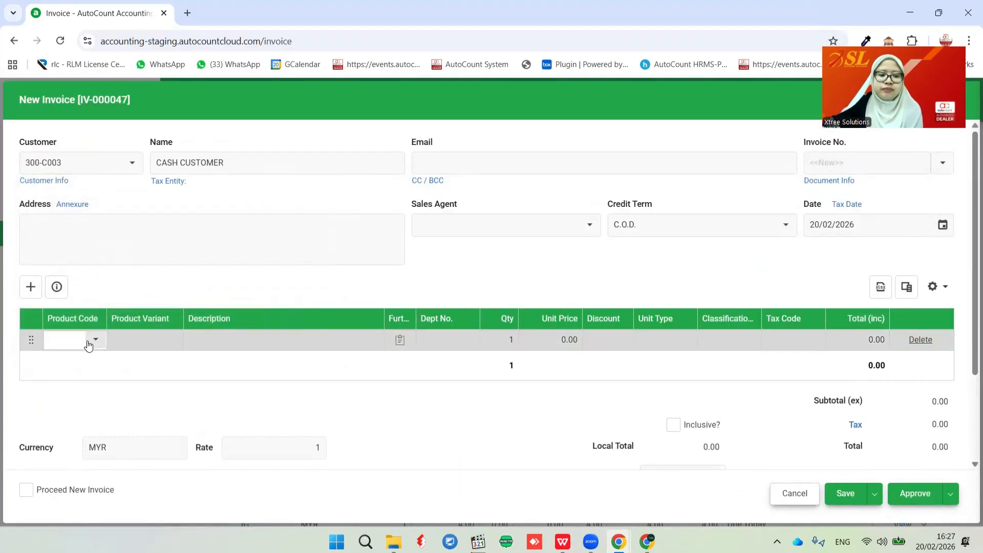
pyautogui.click(151, 299)
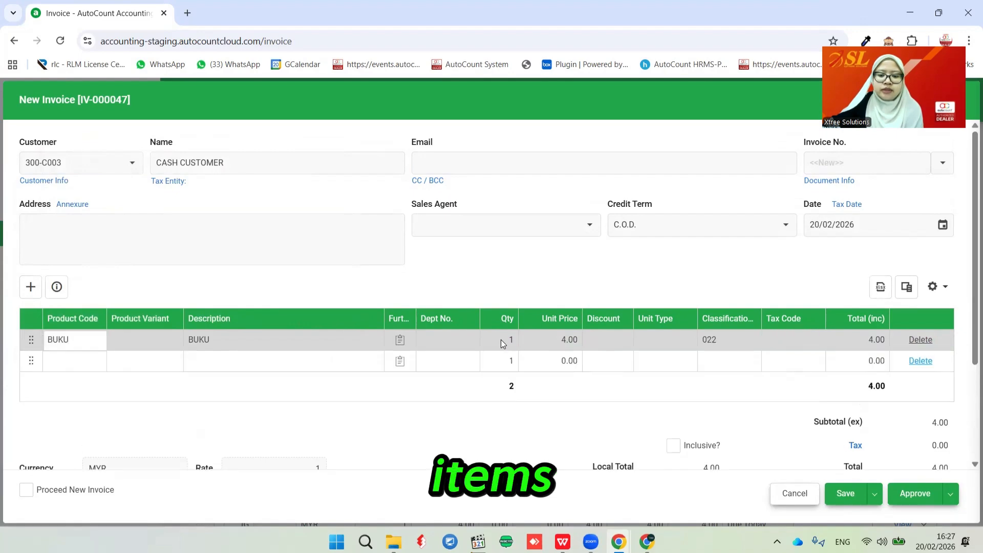
pyautogui.click(578, 342)
pyautogui.click(95, 361)
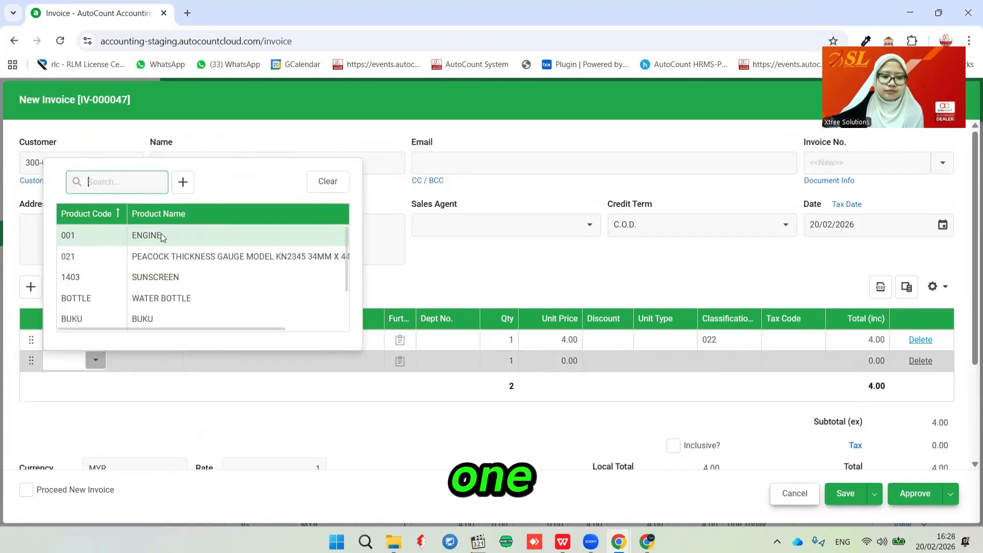
pyautogui.click(172, 267)
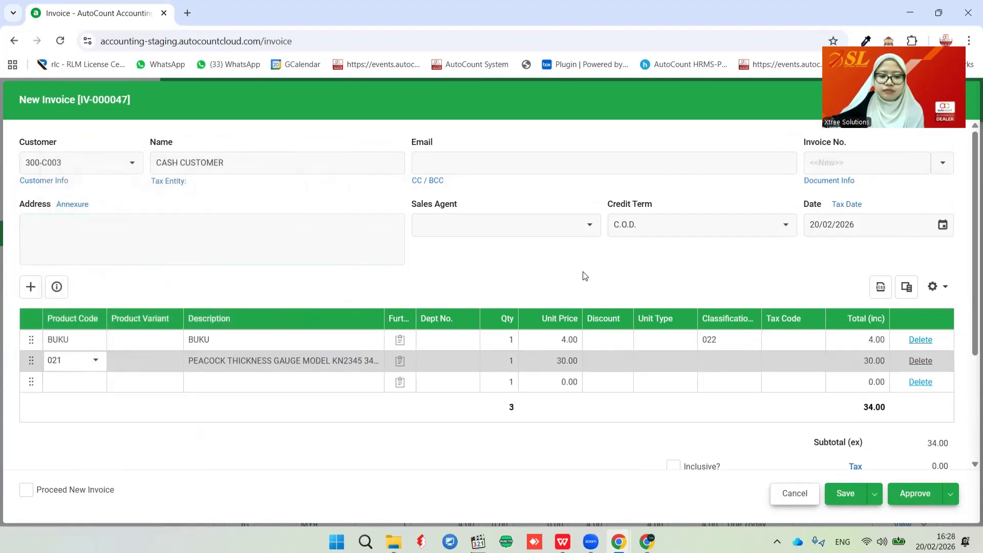
# - Try to approve the two-line invoice and set the classification code of the product 021 line to 022 (Others)
pyautogui.click(915, 500)
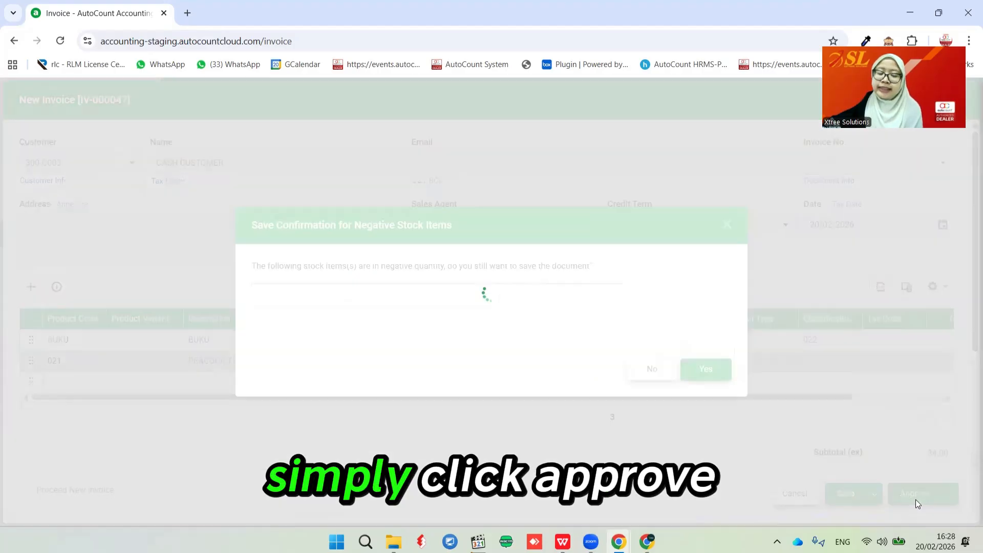
pyautogui.click(719, 383)
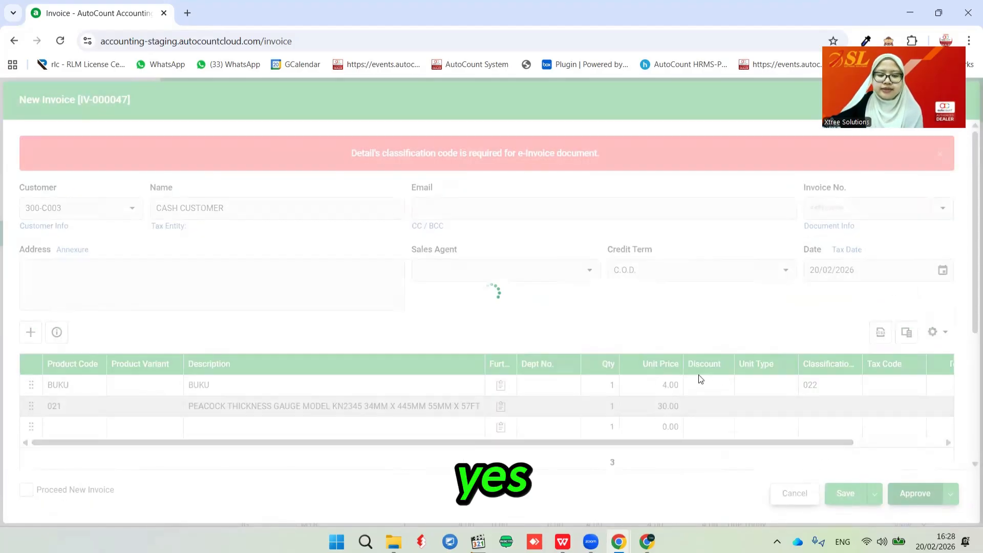
pyautogui.click(829, 408)
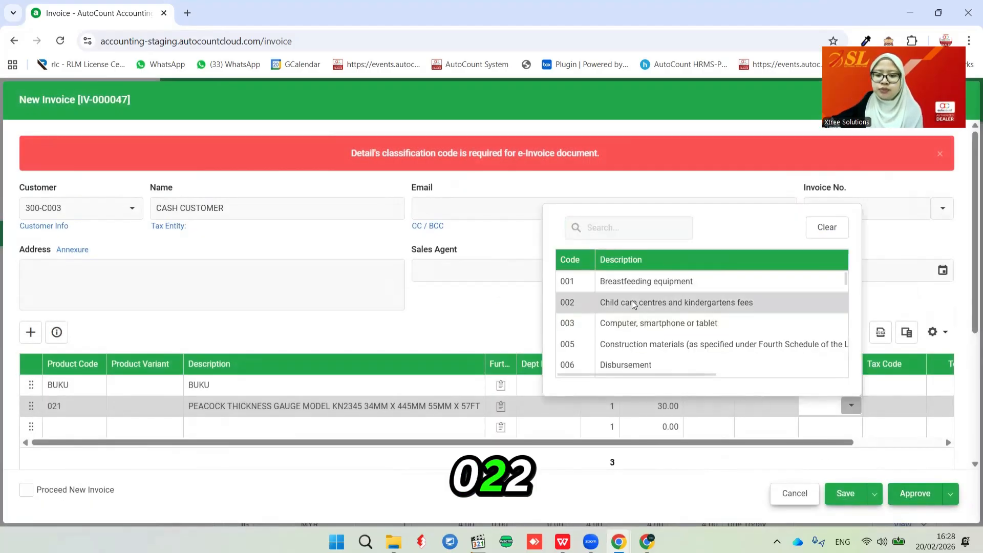
pyautogui.click(632, 227)
pyautogui.write('022')
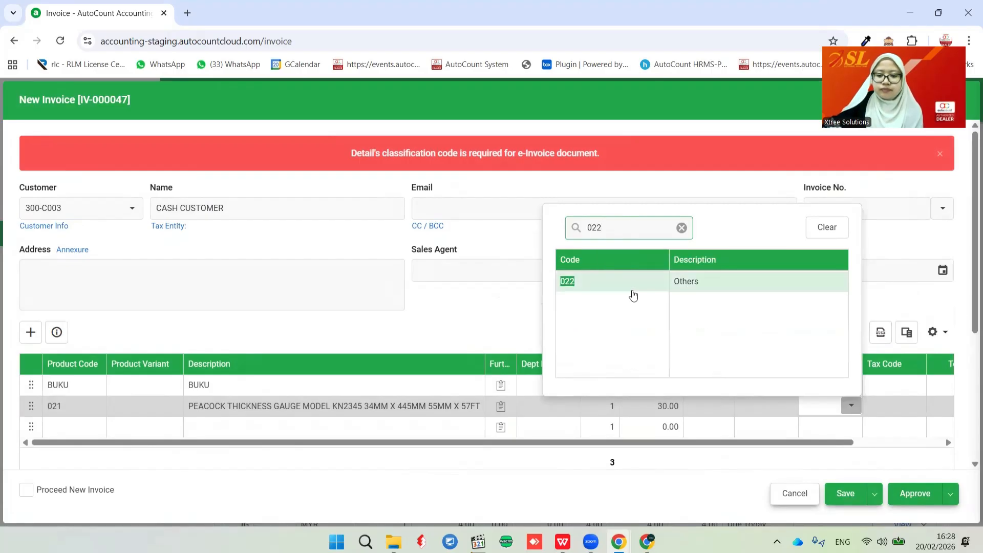
pyautogui.click(671, 283)
# - Approve the two-line invoice, accepting the negative stock, and dismiss the e-Invoice notice
pyautogui.click(905, 489)
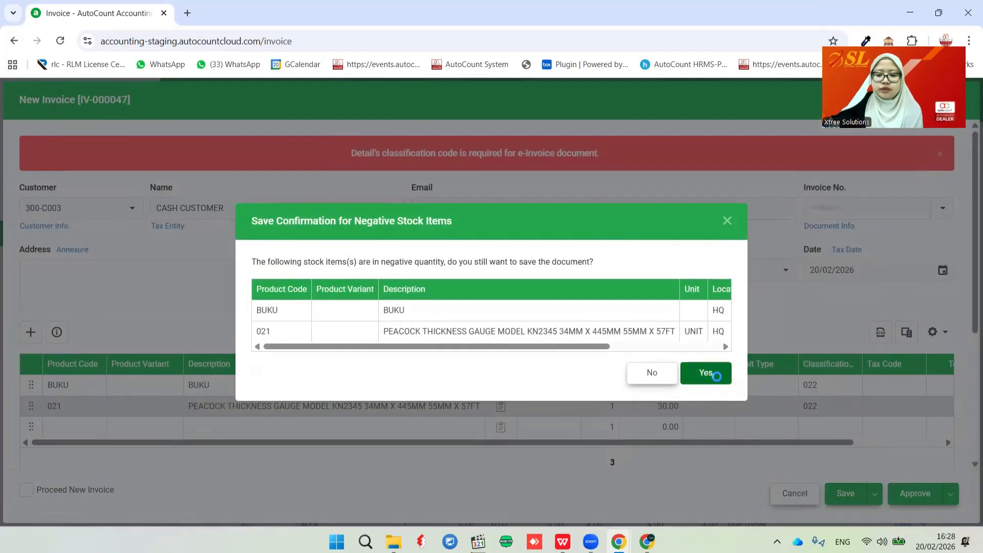
pyautogui.click(717, 377)
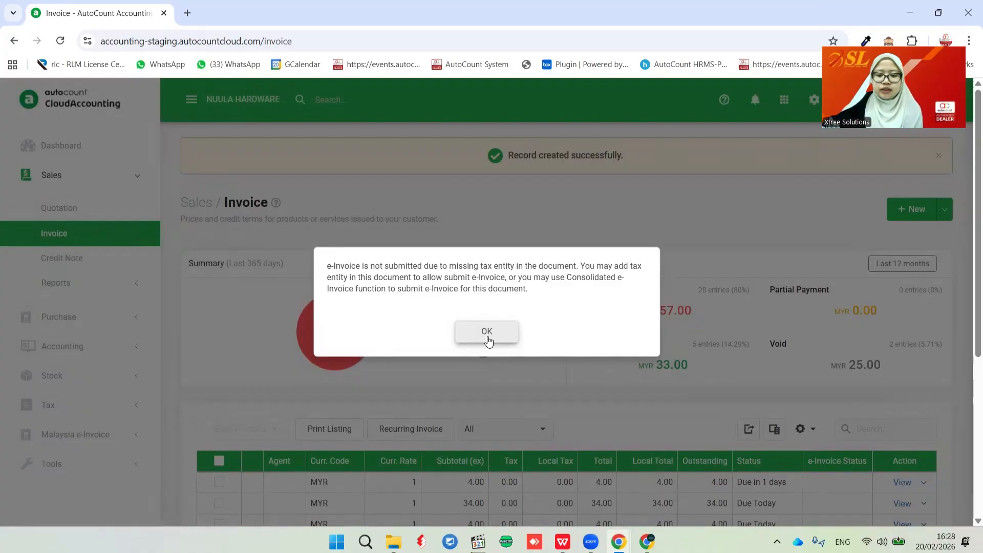
pyautogui.click(487, 333)
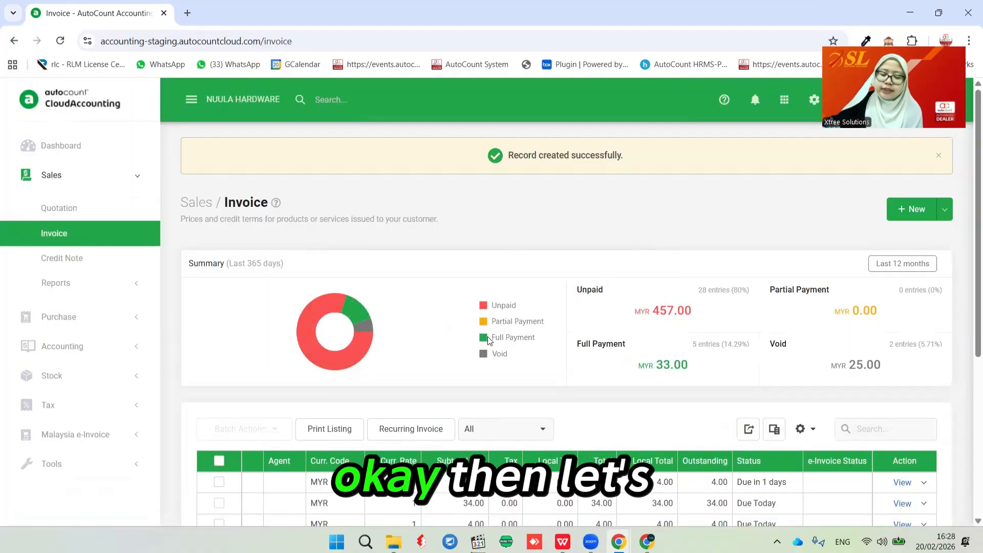
# - Start another new invoice for CASH CUSTOMER
pyautogui.click(911, 209)
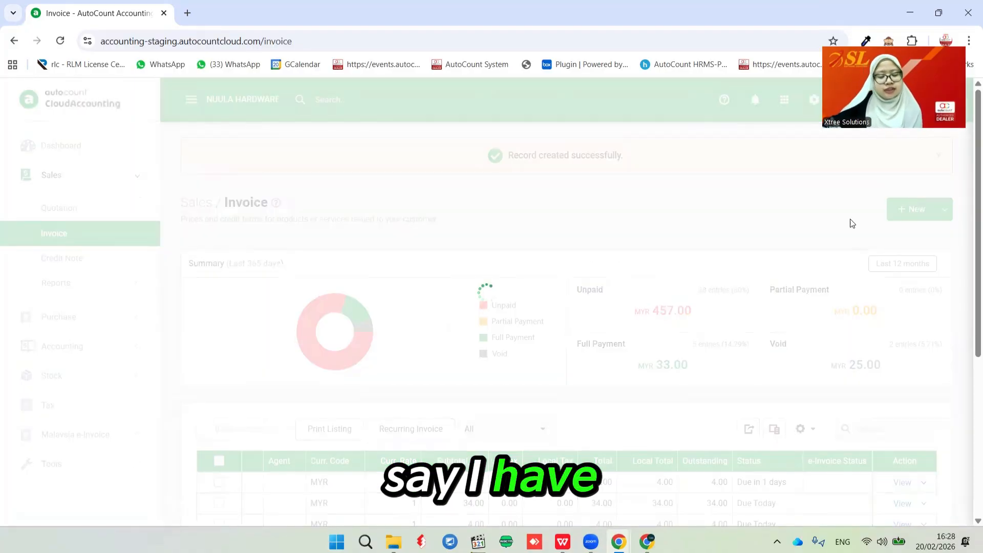
pyautogui.click(131, 162)
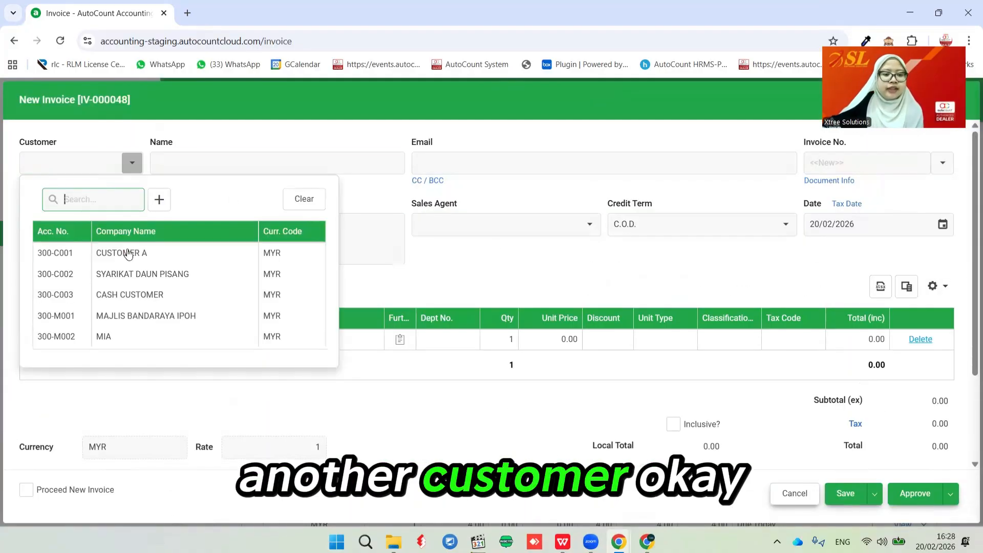
pyautogui.click(141, 290)
# - From the invoice's product line, create a Non-Inventory Product with code and name PENCIL, price 3.00 and unit UNIT
pyautogui.click(92, 341)
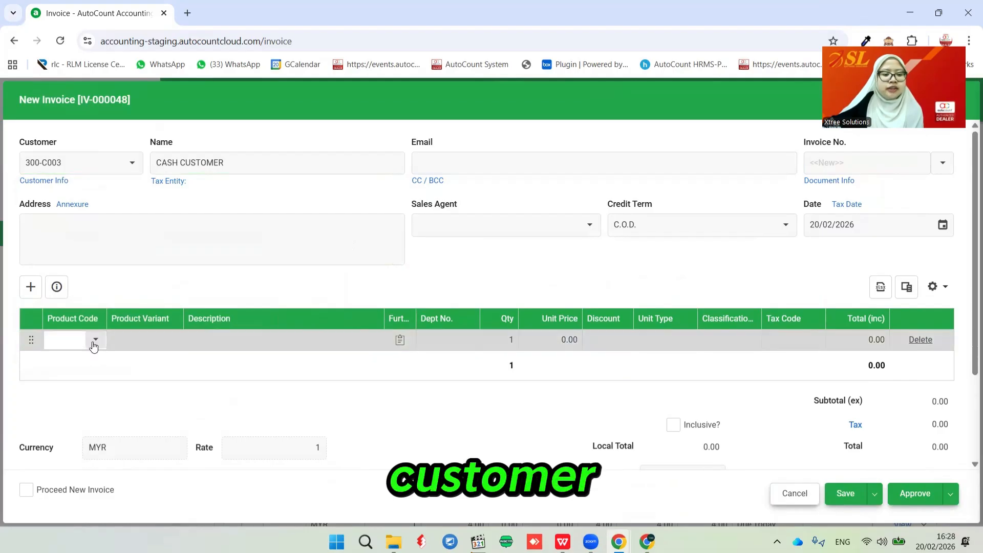
pyautogui.click(95, 343)
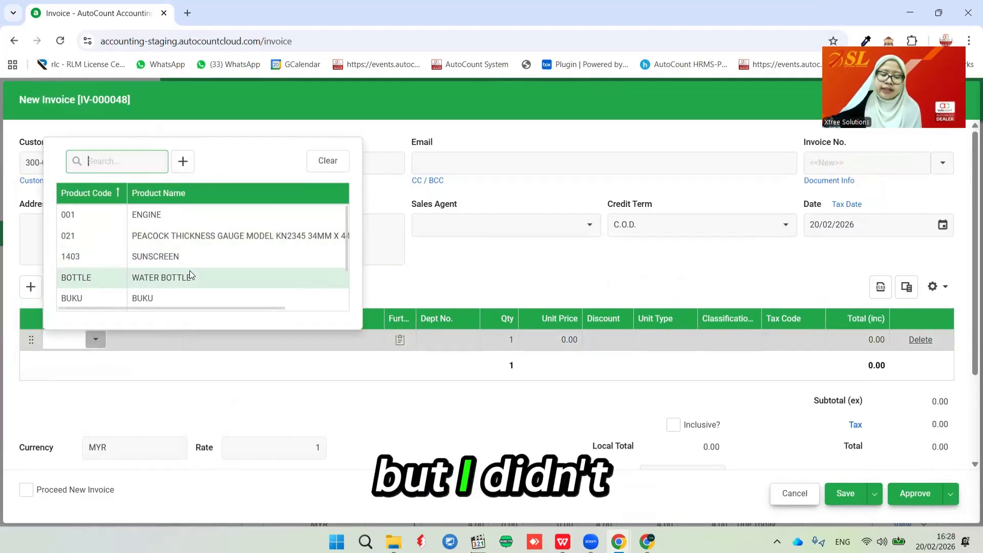
pyautogui.click(180, 162)
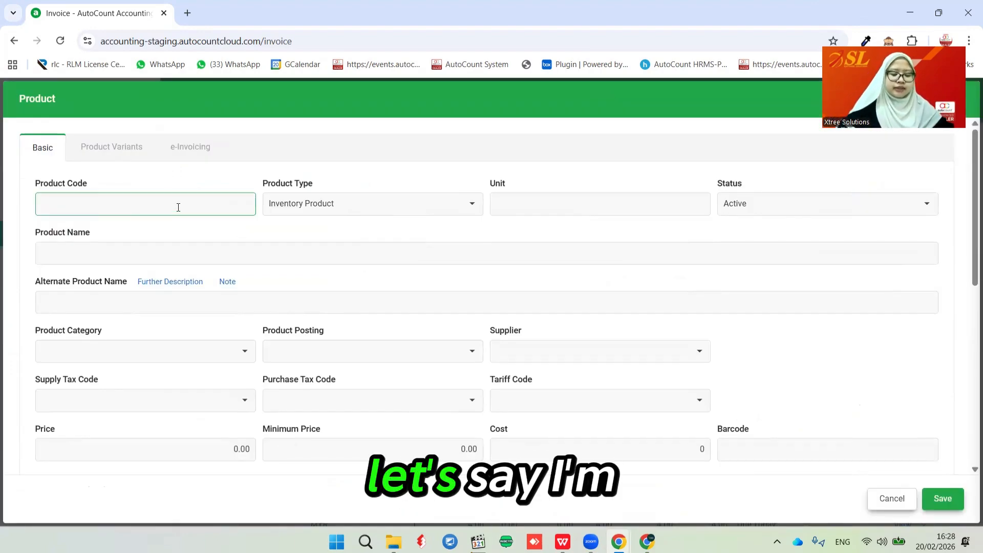
pyautogui.write('PENCIL')
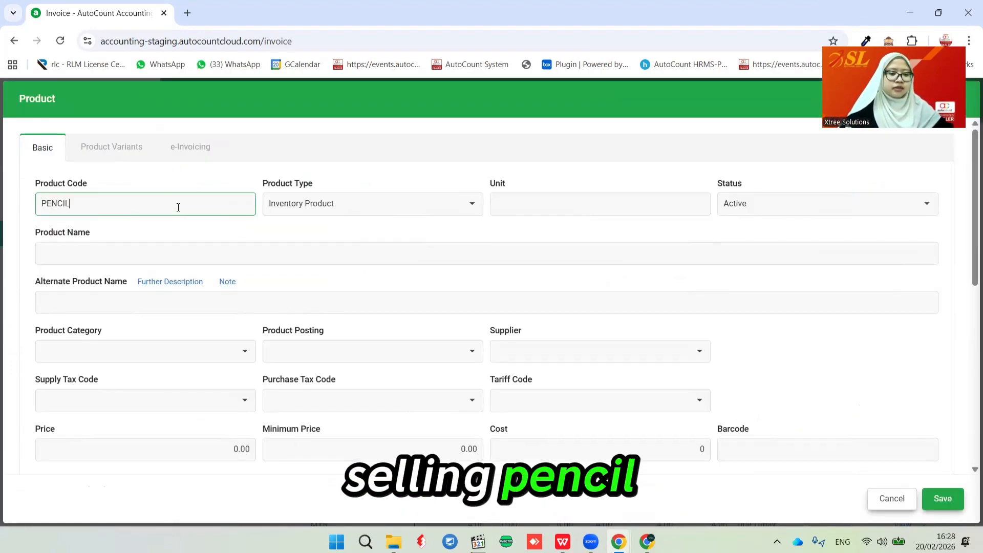
pyautogui.click(303, 207)
pyautogui.click(307, 244)
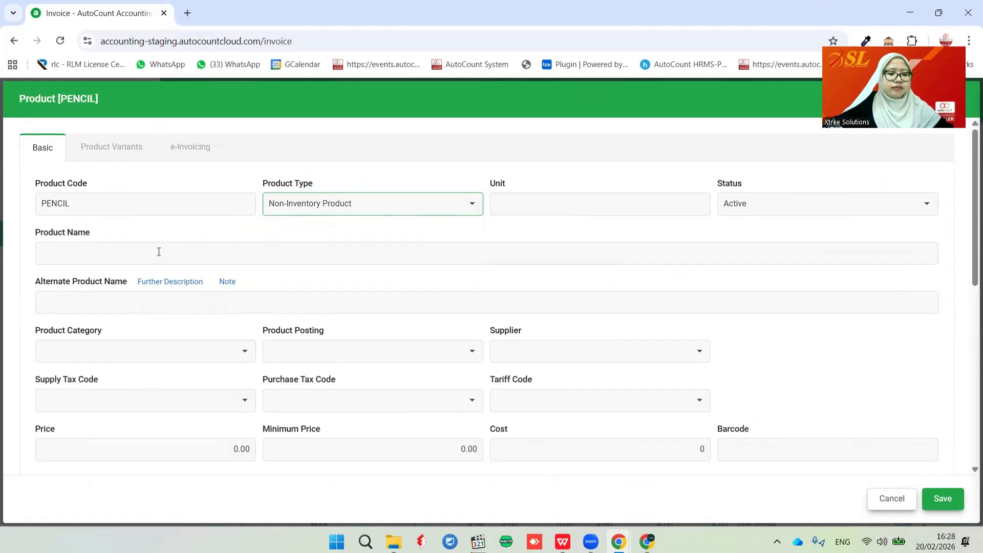
pyautogui.click(159, 255)
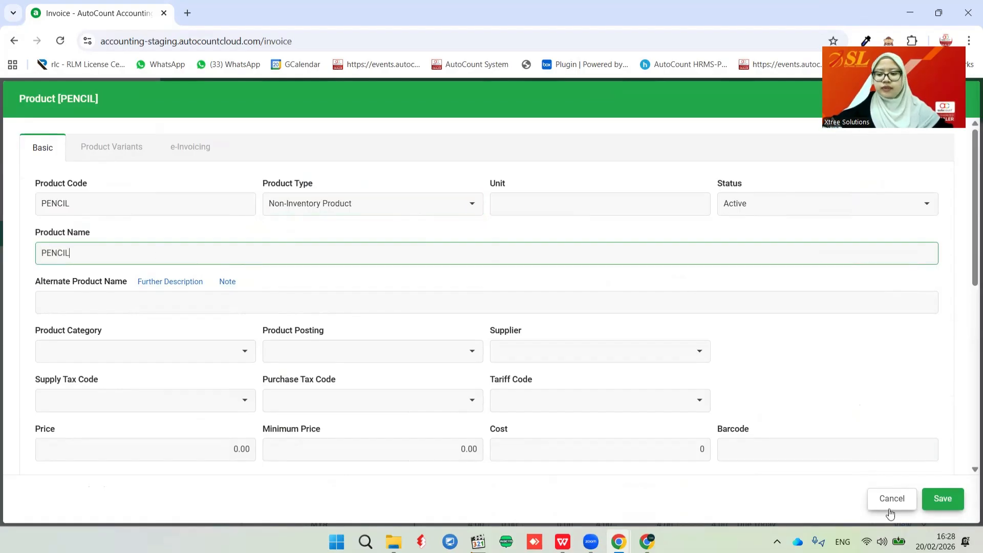
pyautogui.click(210, 449)
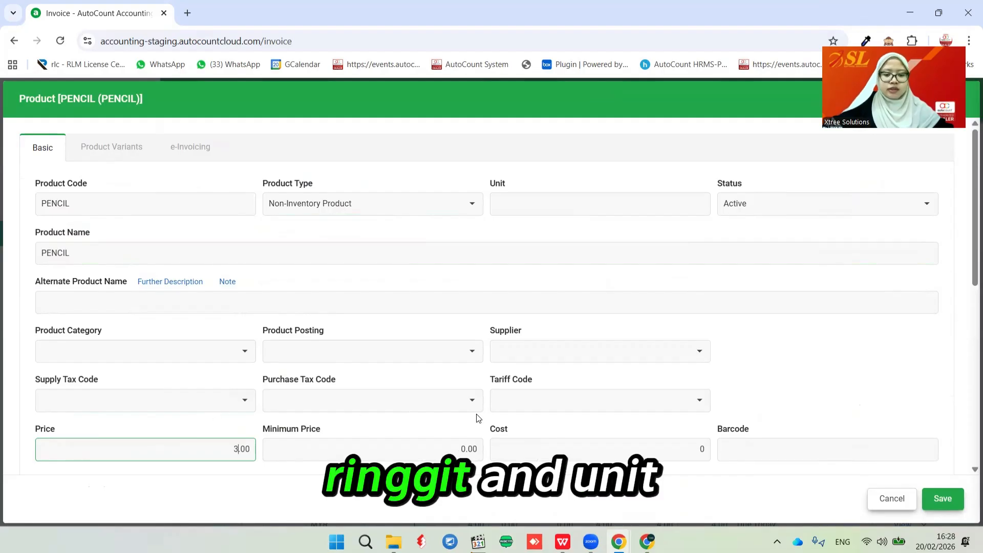
pyautogui.click(571, 202)
pyautogui.write('UNIT')
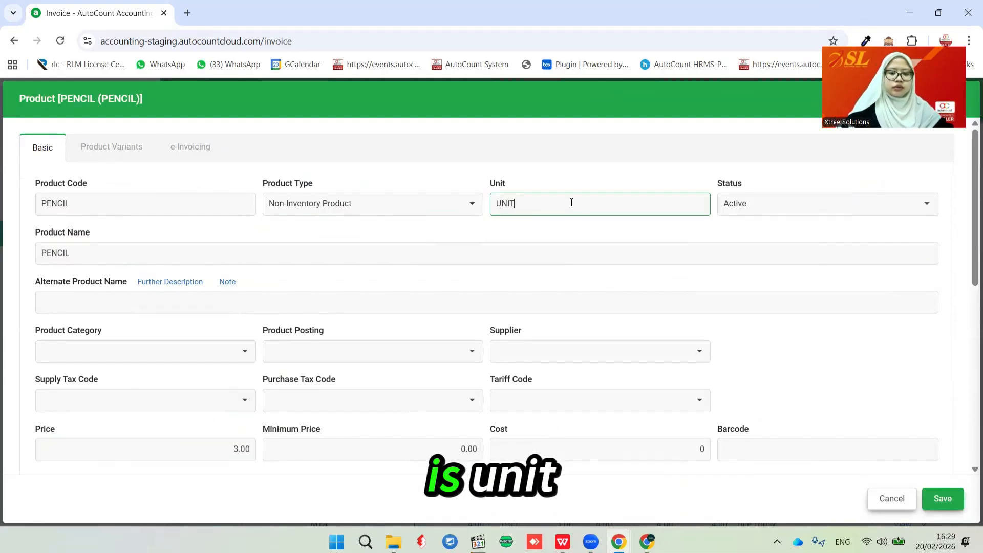
# - Give the PENCIL product the e-Invoicing classification code 022 (Others) and save it to the invoice line
pyautogui.click(190, 149)
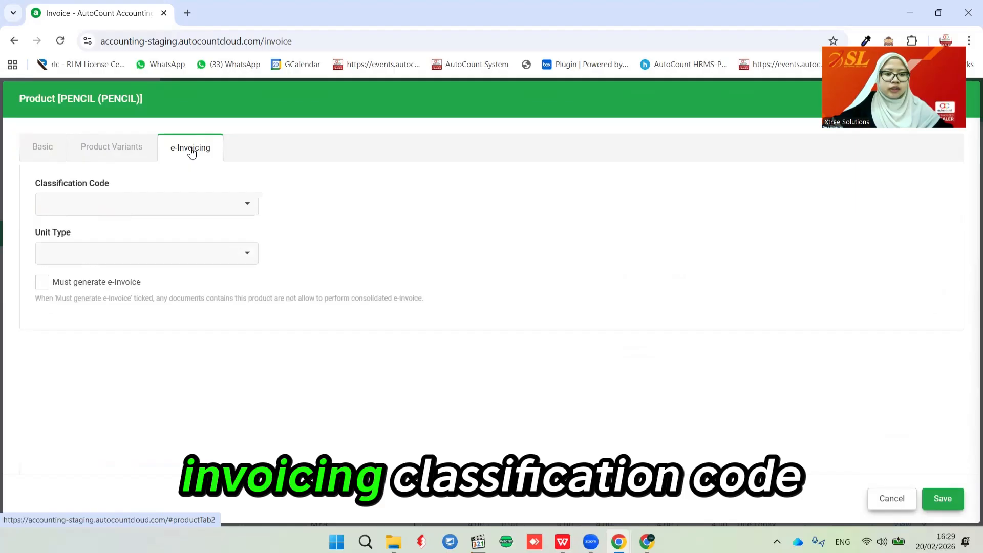
pyautogui.click(146, 210)
pyautogui.write('022')
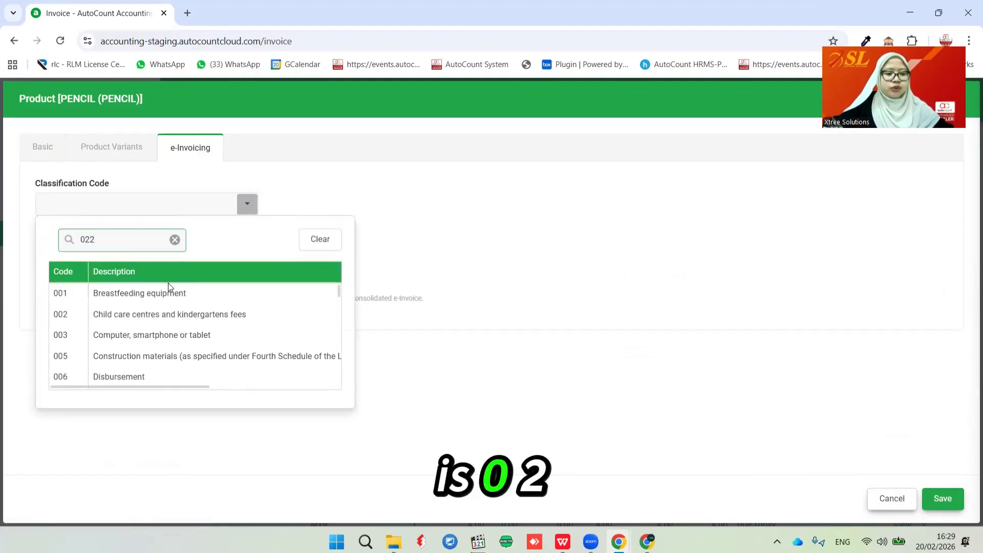
pyautogui.click(171, 292)
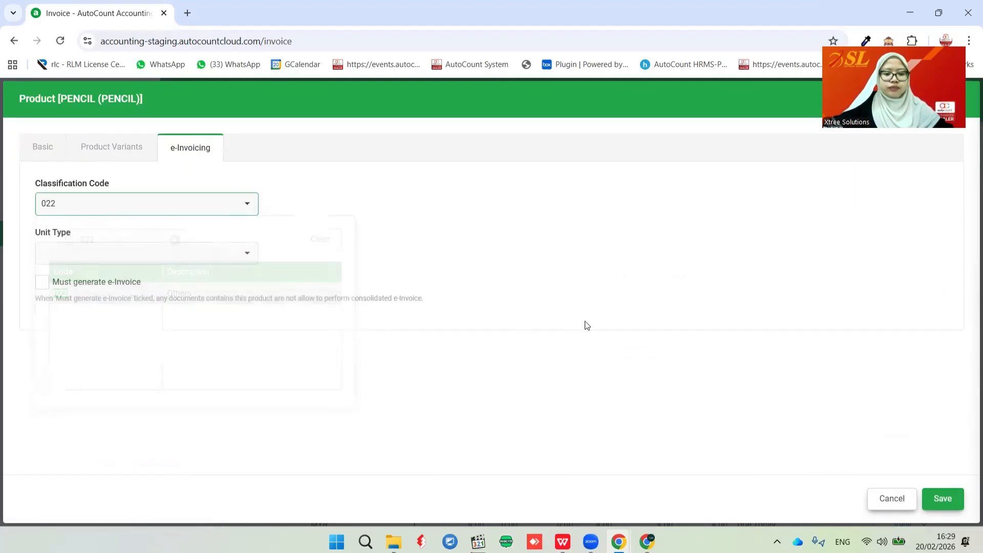
pyautogui.click(938, 497)
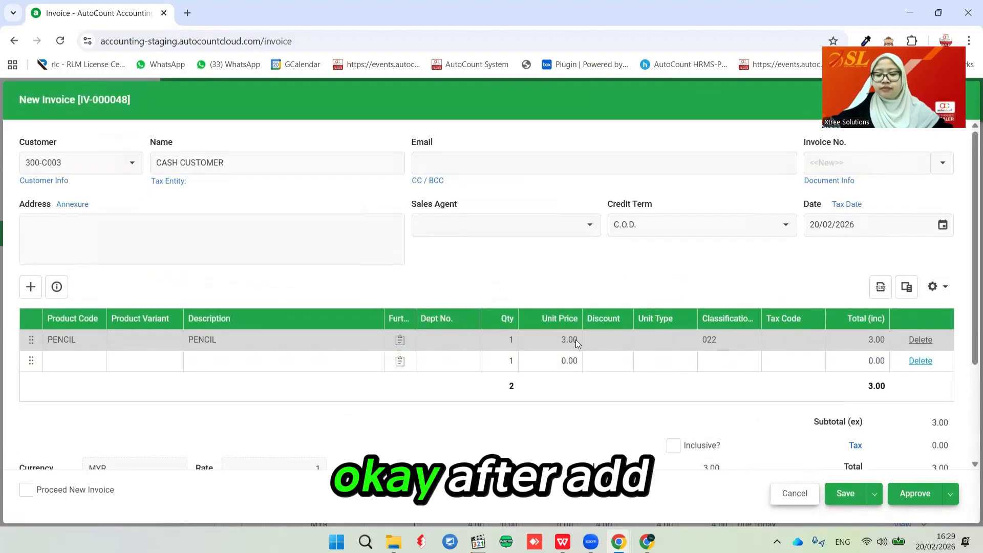
# - Approve the PENCIL invoice, dismiss the e-Invoice notice, and check its e-Invoice status in the invoice list
pyautogui.click(905, 494)
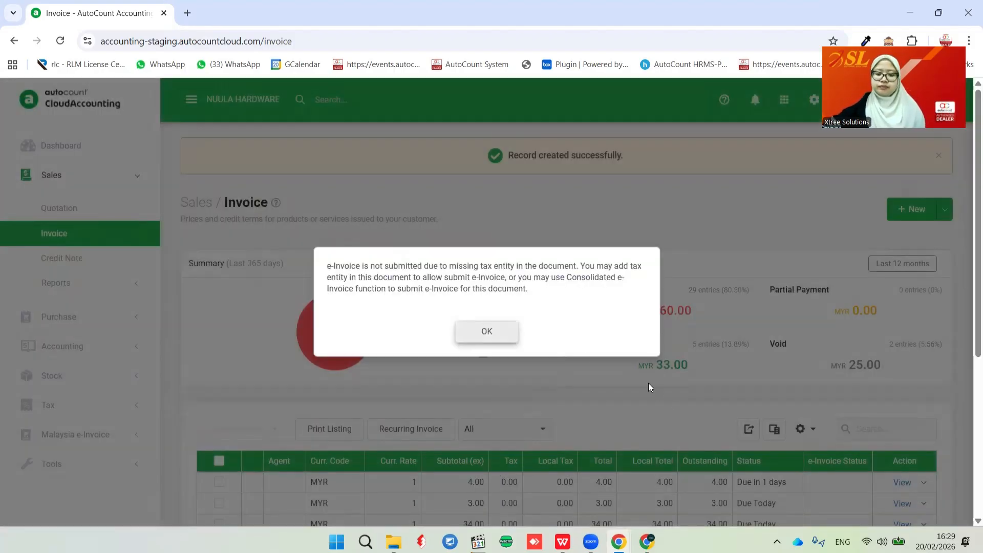
pyautogui.click(487, 333)
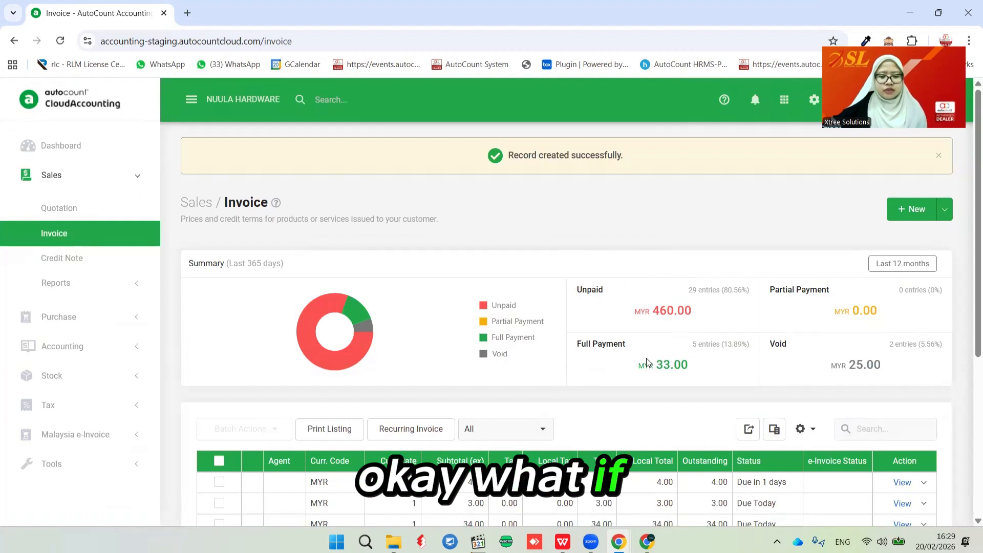
pyautogui.scroll(-5, 489, 345)
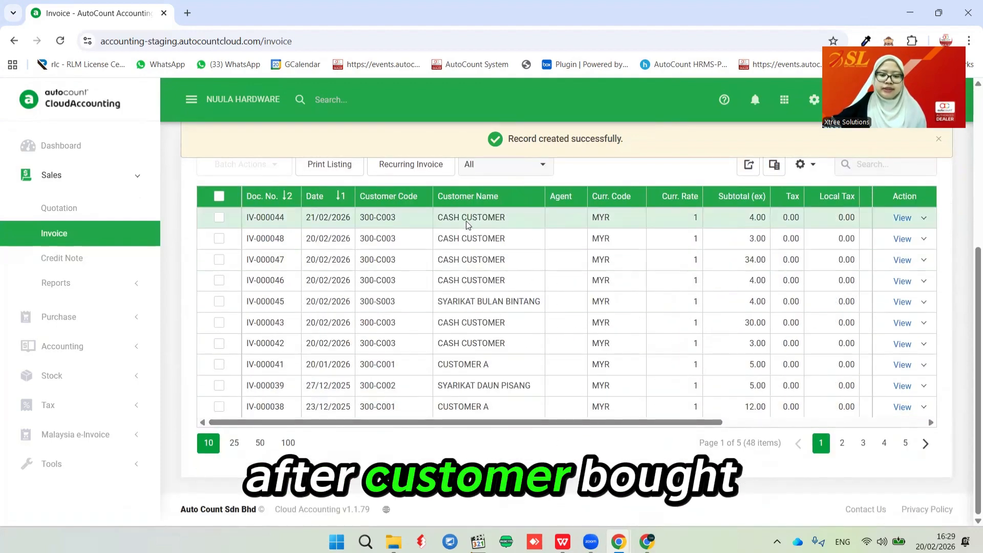
pyautogui.moveTo(466, 422); pyautogui.dragTo(818, 426)
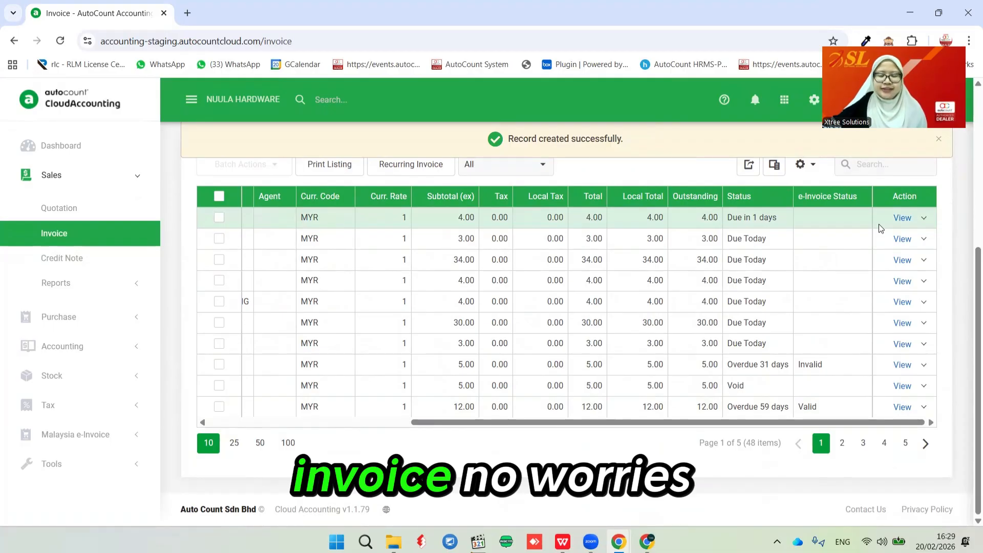
# - Open the approved PENCIL invoice for editing and bring up the form for adding a new tax entity
pyautogui.click(922, 218)
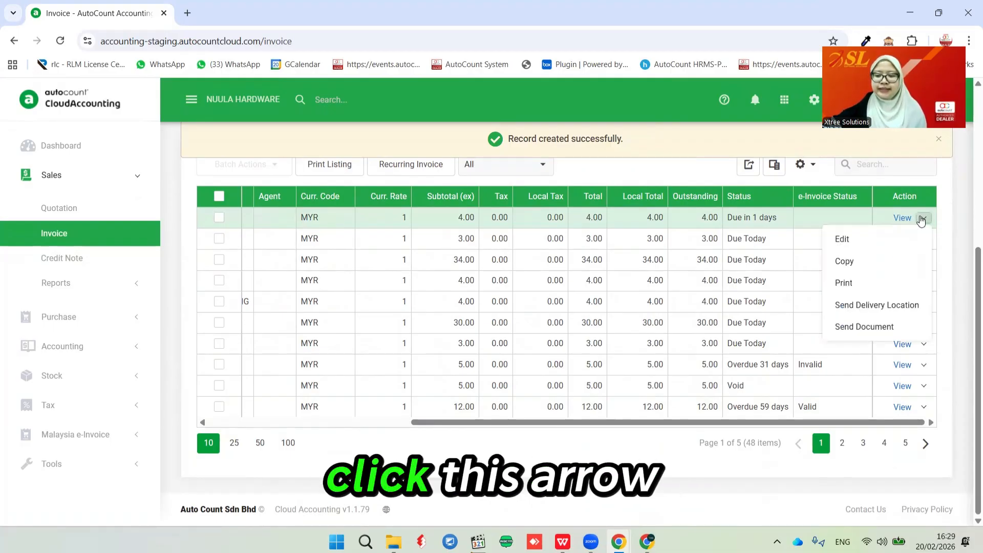
pyautogui.click(842, 239)
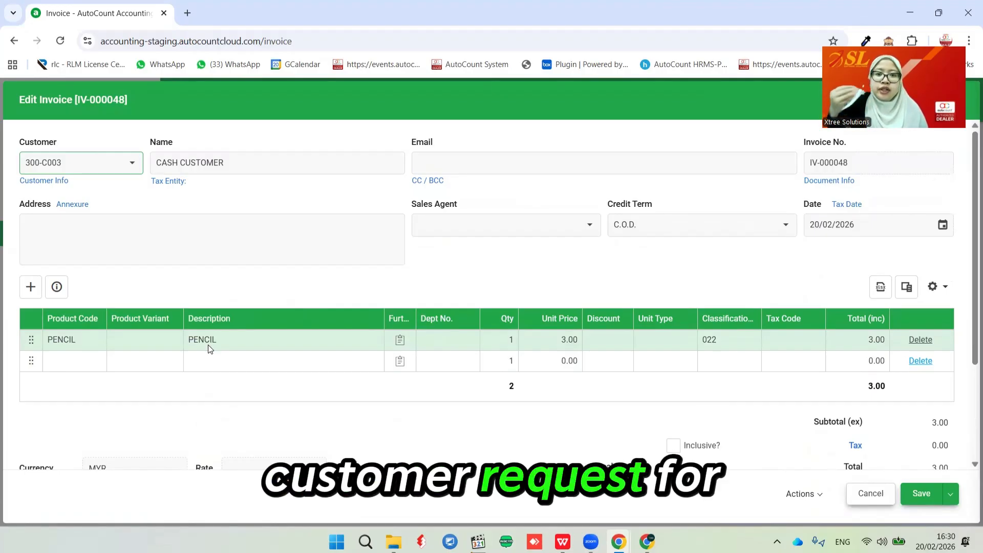
pyautogui.click(164, 182)
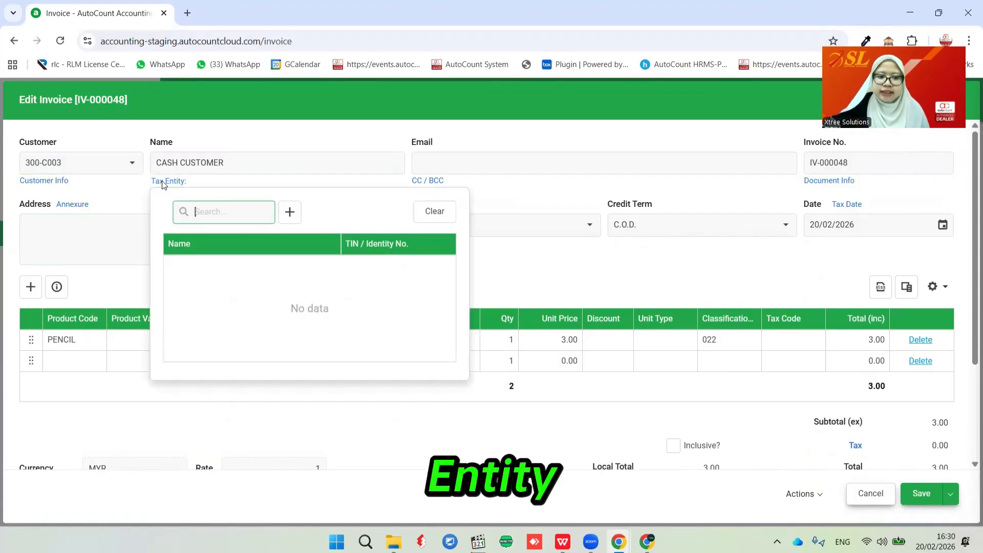
pyautogui.click(289, 215)
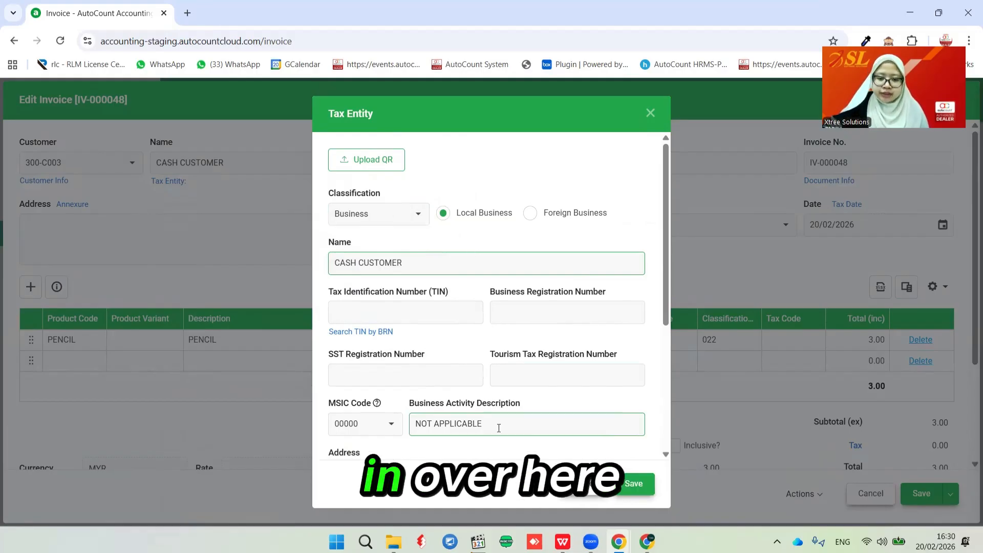
# - Try the Individual classification for the tax entity, return it to Business, and review the registration, address and contact fields
pyautogui.click(416, 214)
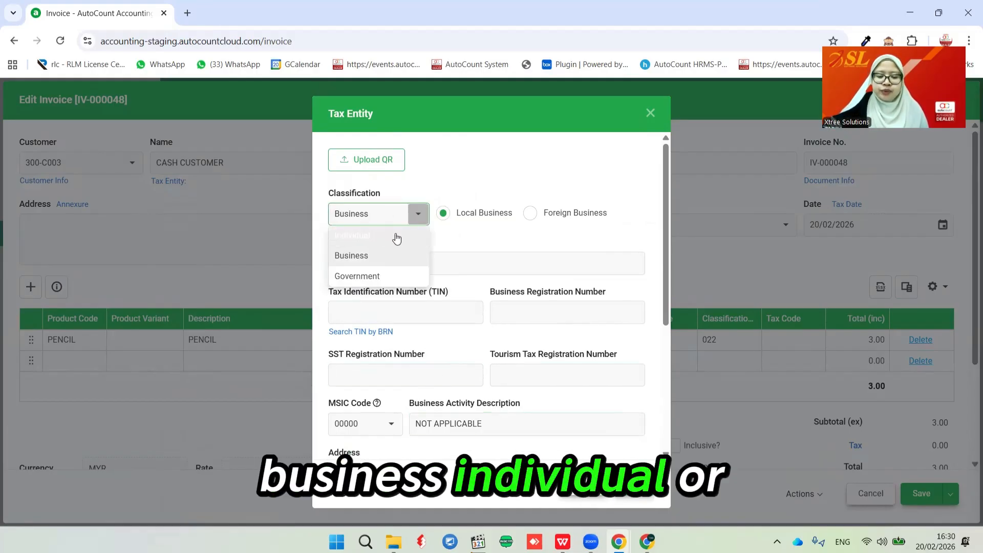
pyautogui.click(384, 231)
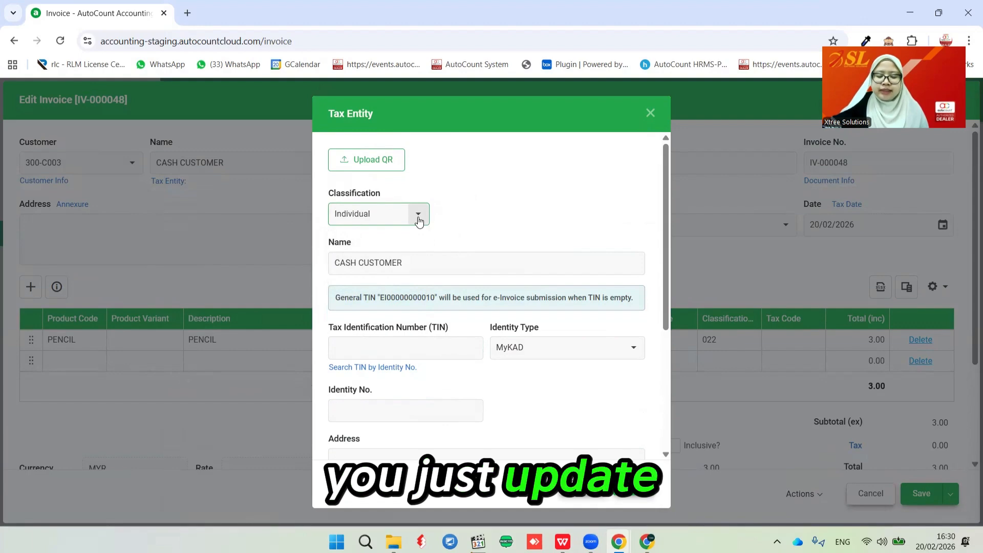
pyautogui.click(422, 223)
pyautogui.click(383, 255)
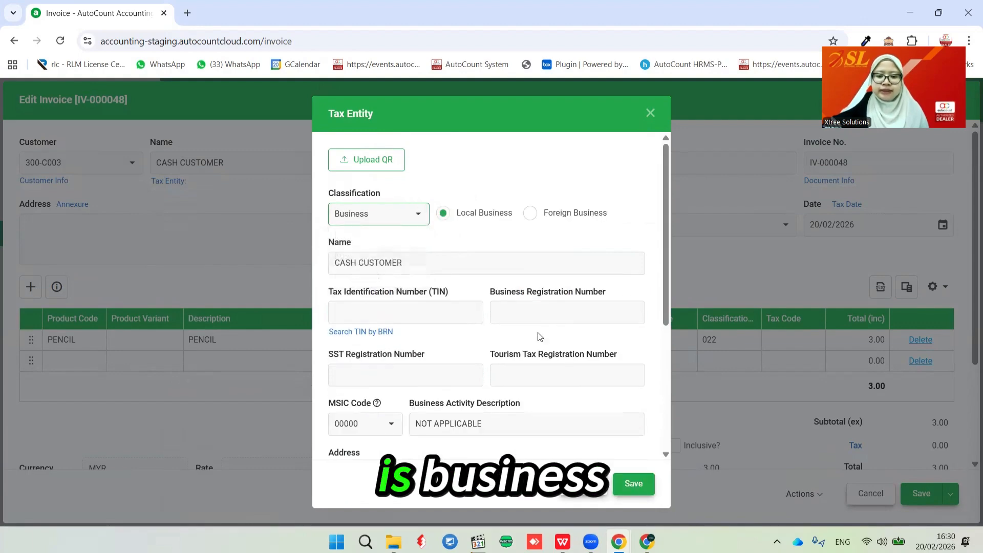
pyautogui.click(528, 313)
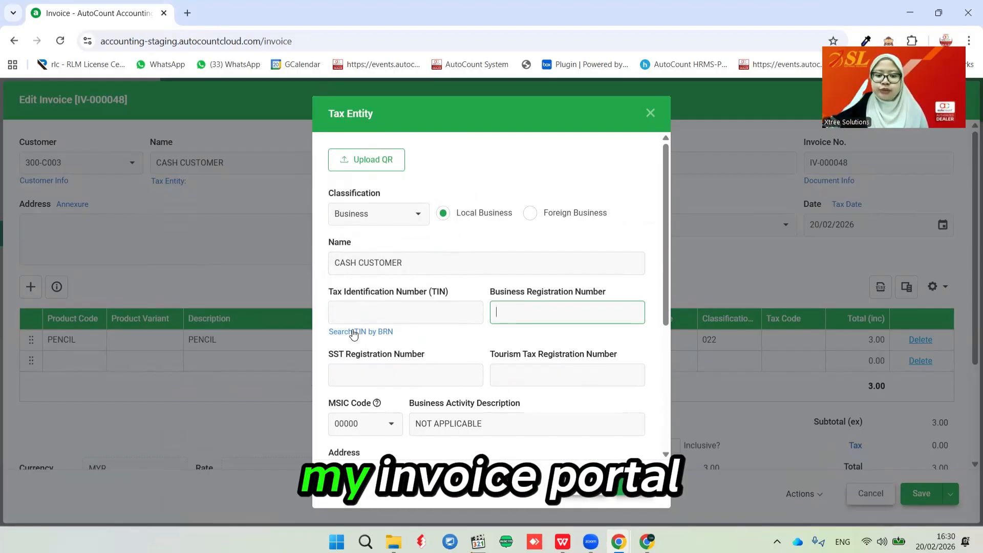
pyautogui.scroll(-4, 410, 358)
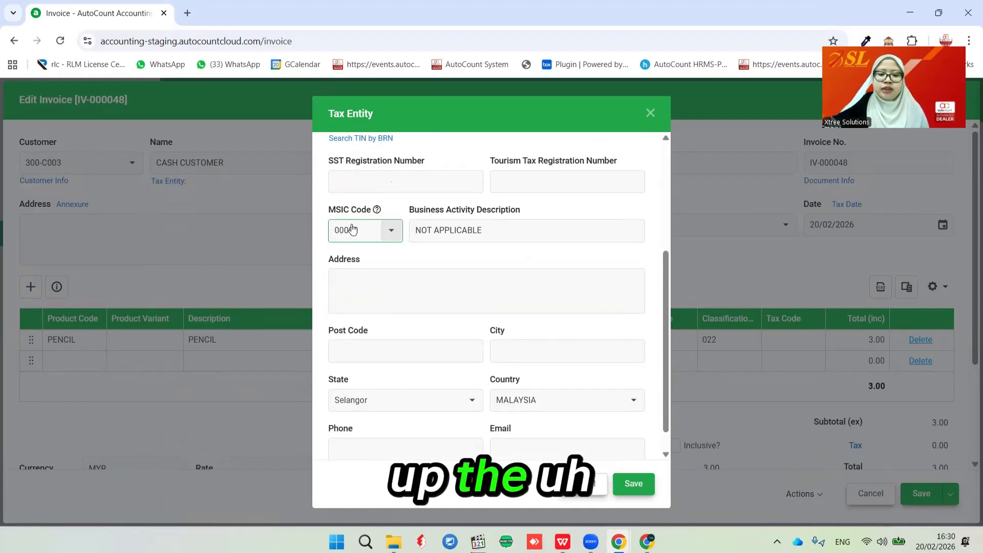
pyautogui.scroll(-1, 435, 302)
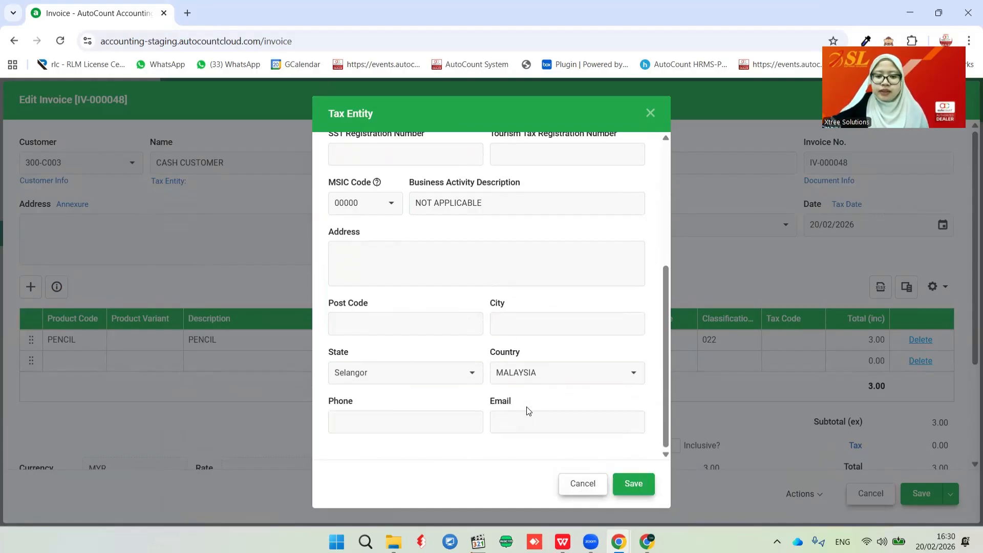
pyautogui.scroll(5, 528, 410)
# - Switch the tax entity's classification to Individual and review the TIN, identity and address fields
pyautogui.click(418, 214)
pyautogui.click(354, 233)
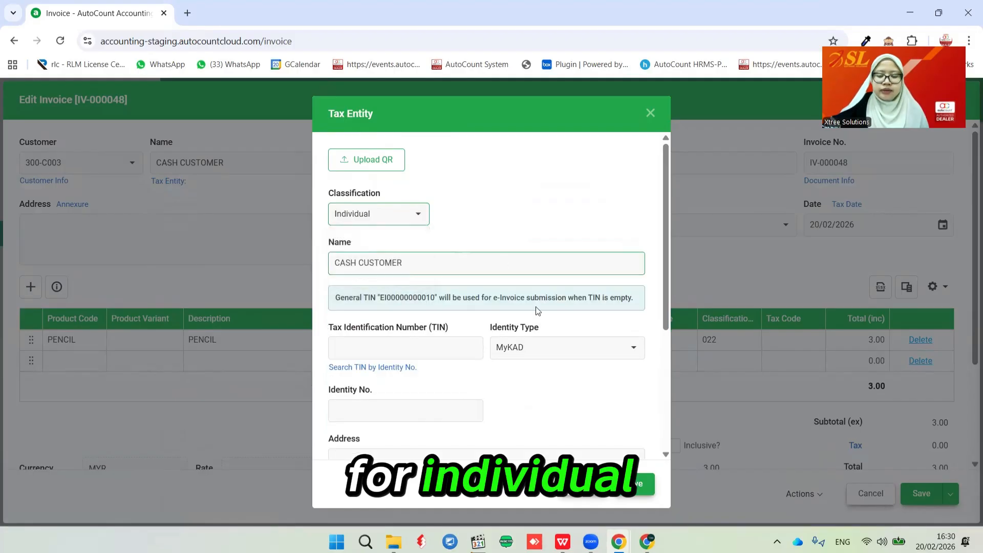
pyautogui.scroll(-4, 501, 352)
pyautogui.scroll(4, 432, 299)
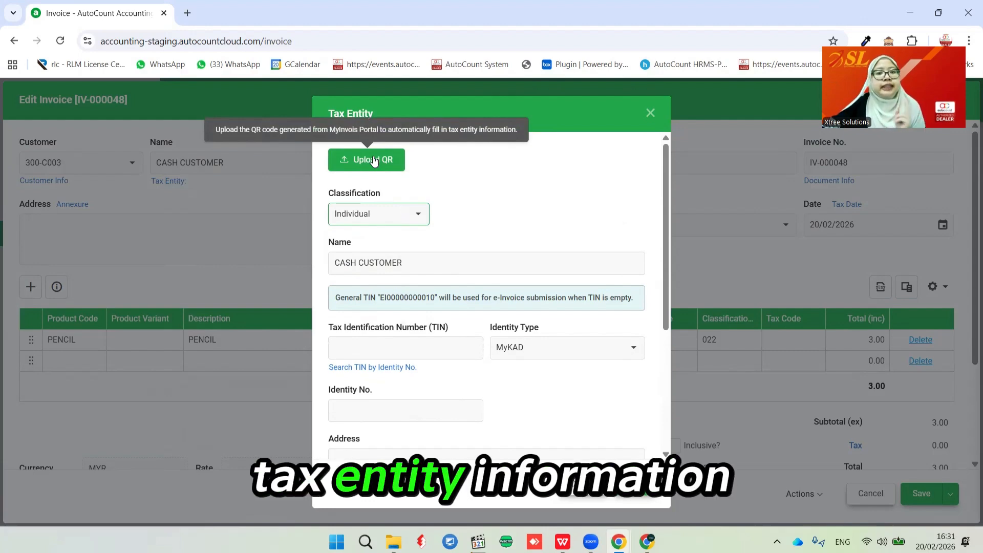
# - Discard the tax entity changes and close the PENCIL invoice without saving
pyautogui.click(705, 264)
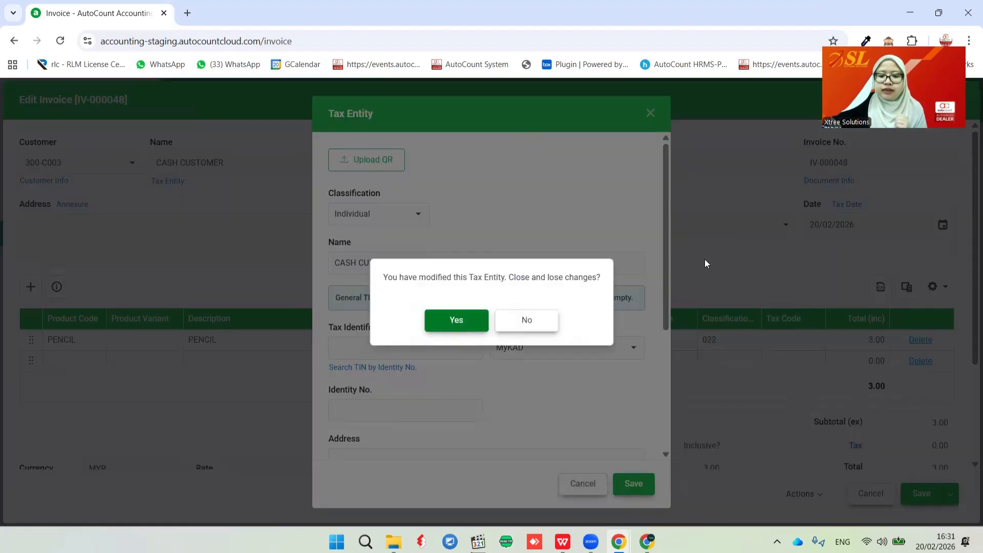
pyautogui.click(455, 322)
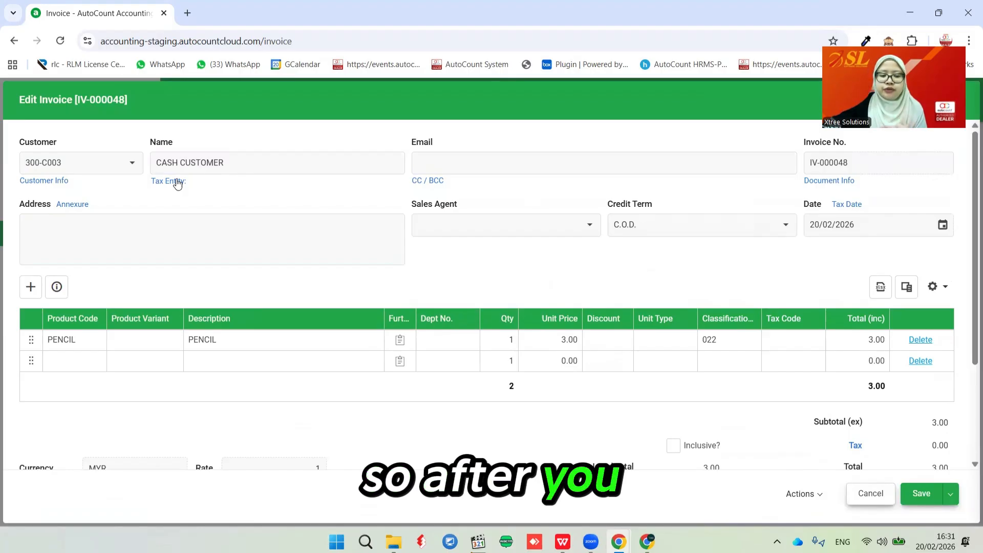
pyautogui.click(876, 497)
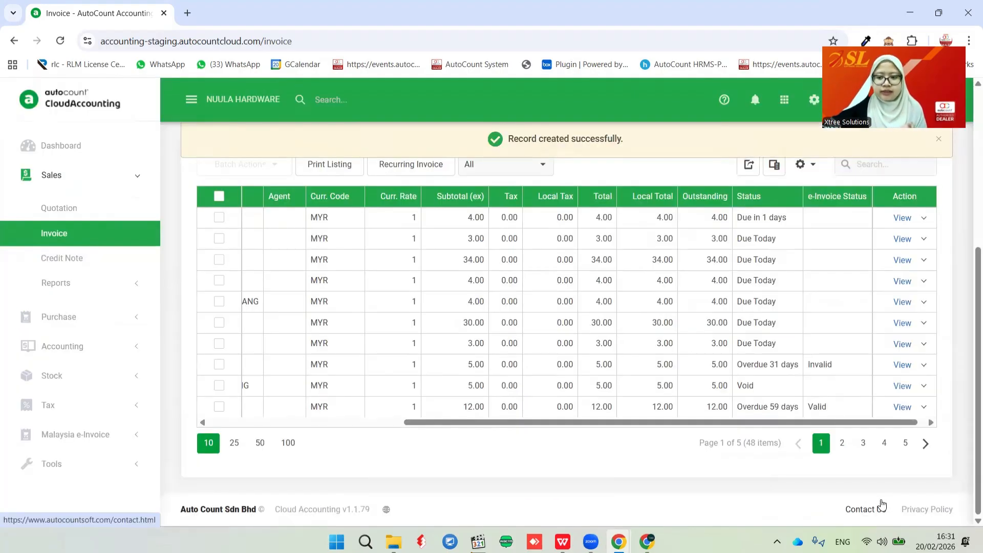
# - Void the 3.00 PENCIL invoice that is second in the invoice list, giving CANCEL as the void reason, and check its status
pyautogui.click(924, 239)
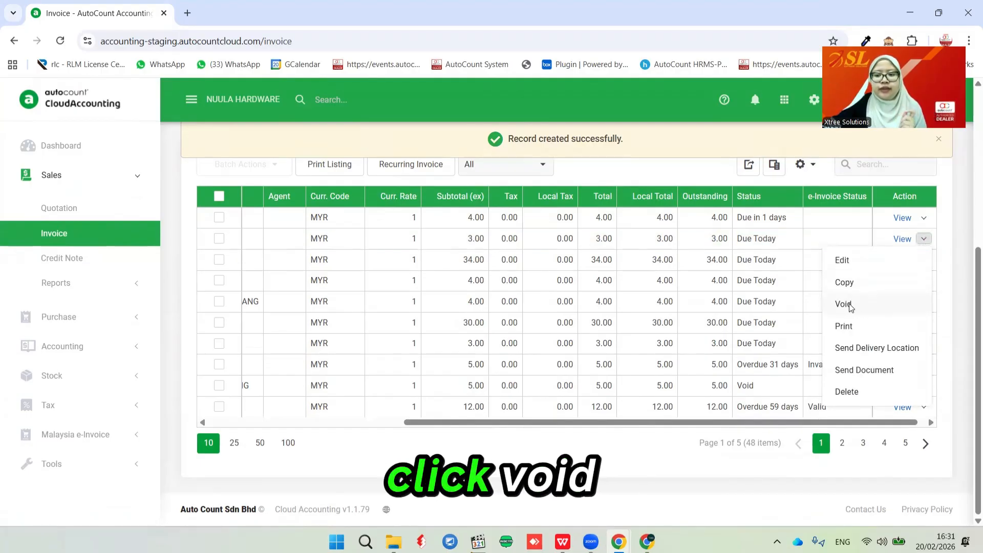
pyautogui.click(850, 305)
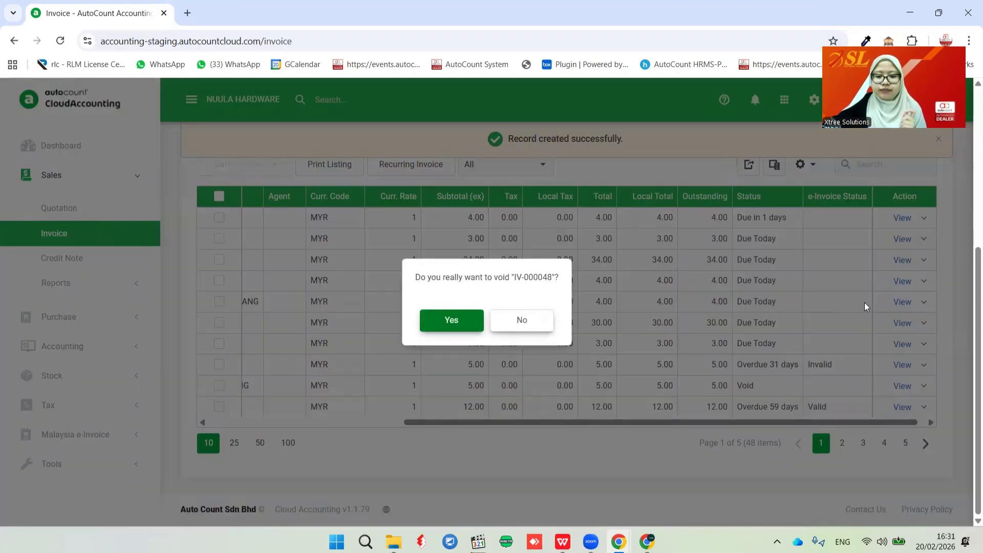
pyautogui.click(443, 319)
pyautogui.write('CAN')
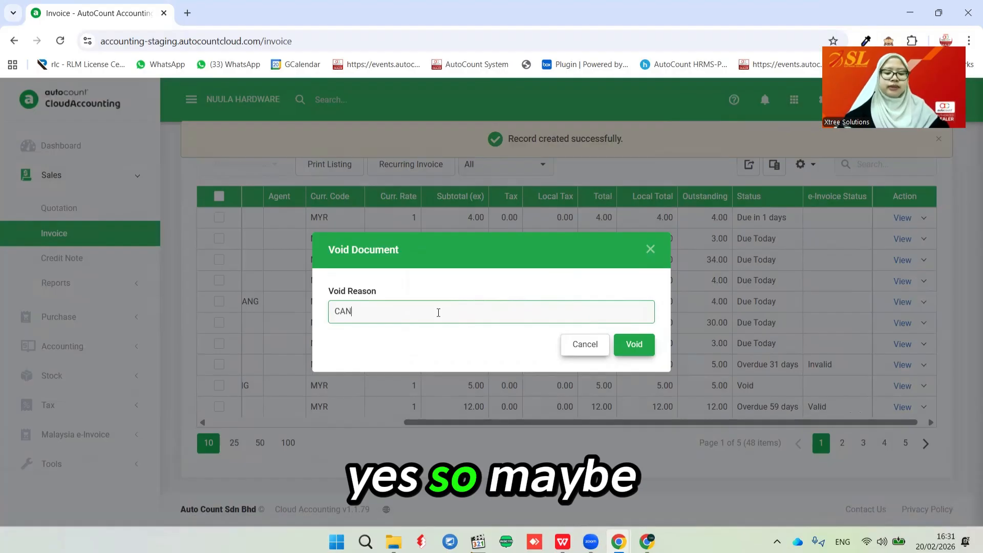
pyautogui.write('CEL')
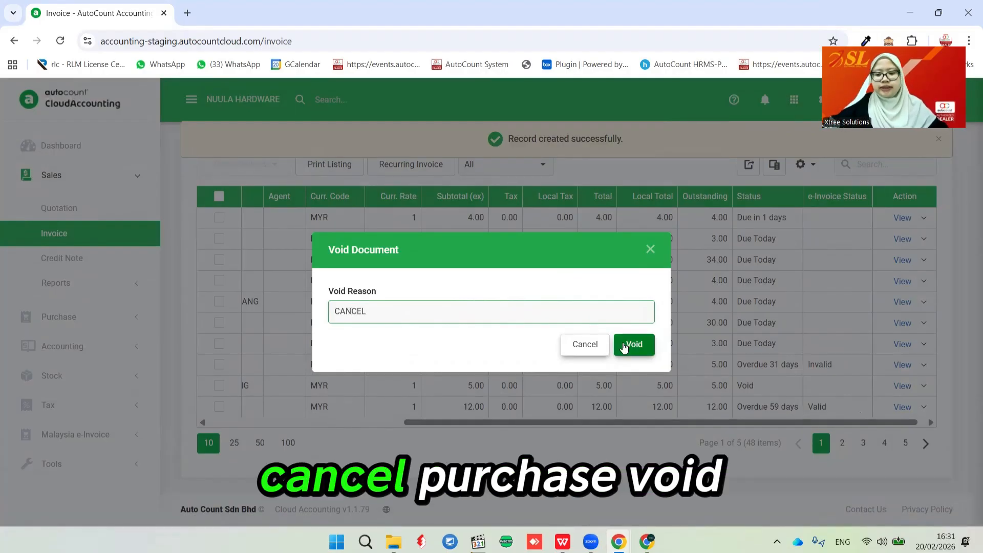
pyautogui.click(634, 344)
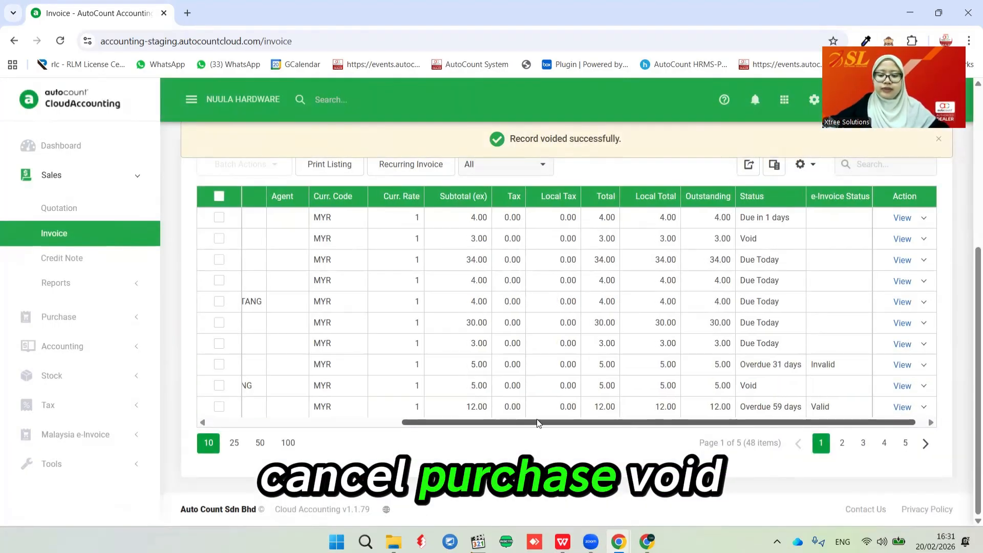
pyautogui.moveTo(537, 421); pyautogui.dragTo(357, 409)
pyautogui.moveTo(496, 423); pyautogui.dragTo(851, 428)
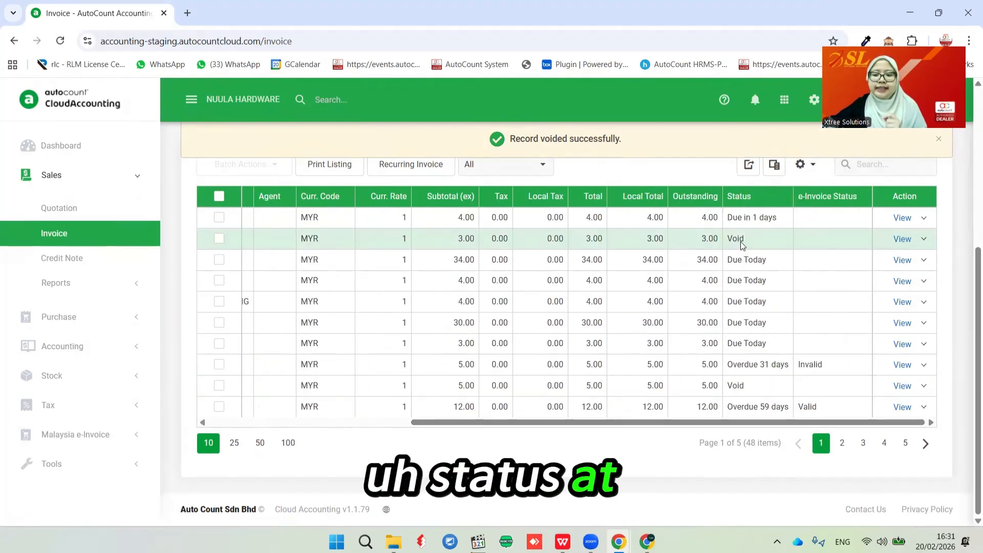
# - Create and approve a new invoice for CASH CUSTOMER with one PENCIL line and no tax entity
pyautogui.scroll(5, 742, 245)
pyautogui.click(912, 214)
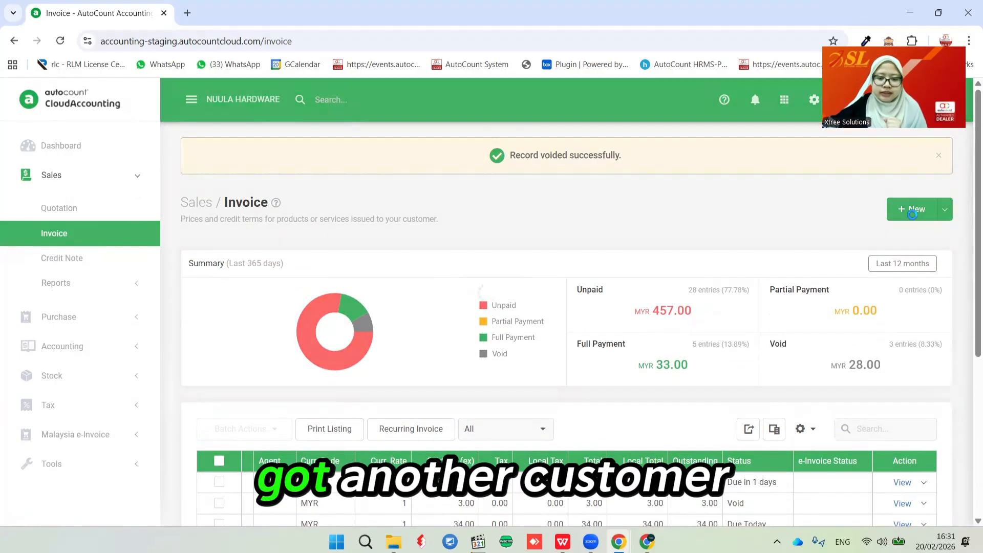
pyautogui.click(131, 164)
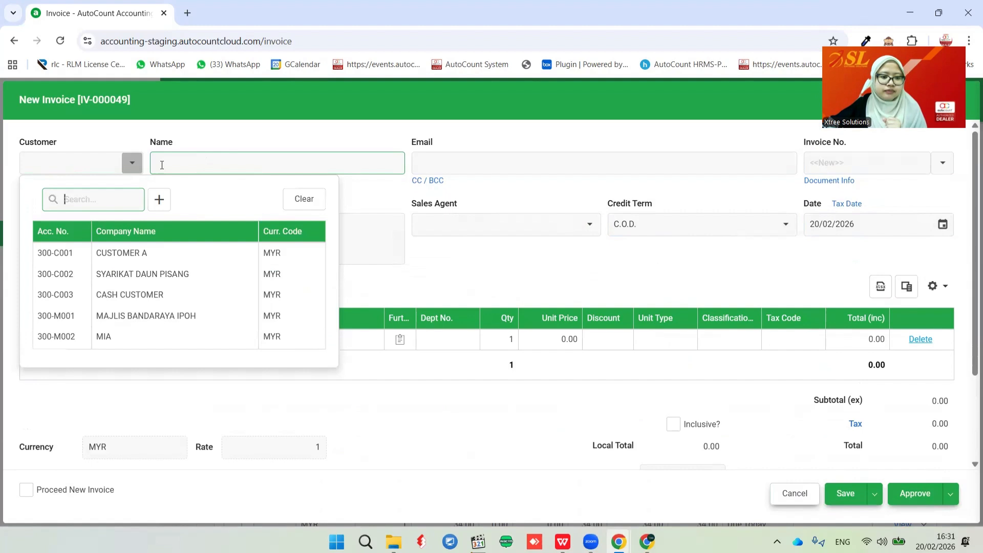
pyautogui.click(146, 297)
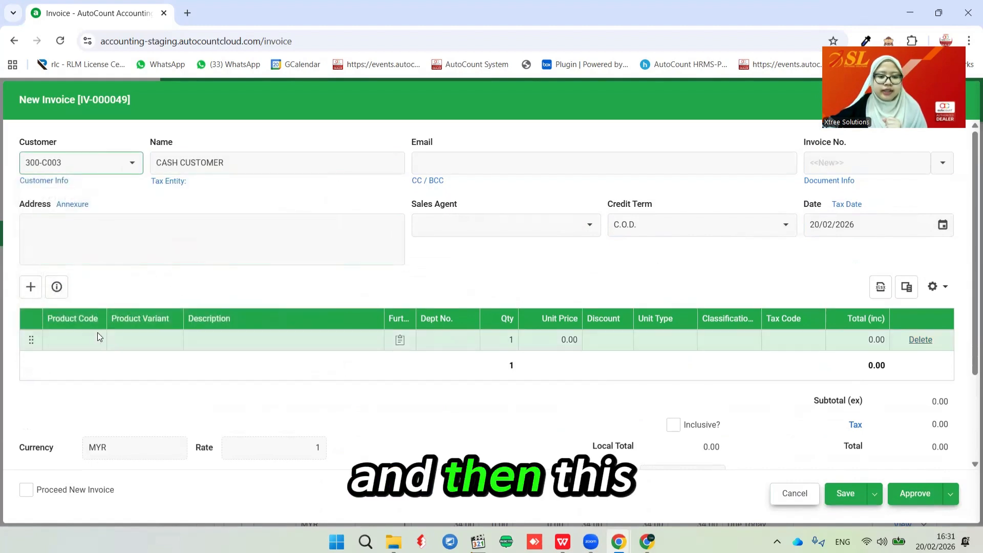
pyautogui.click(97, 337)
pyautogui.scroll(-2, 189, 303)
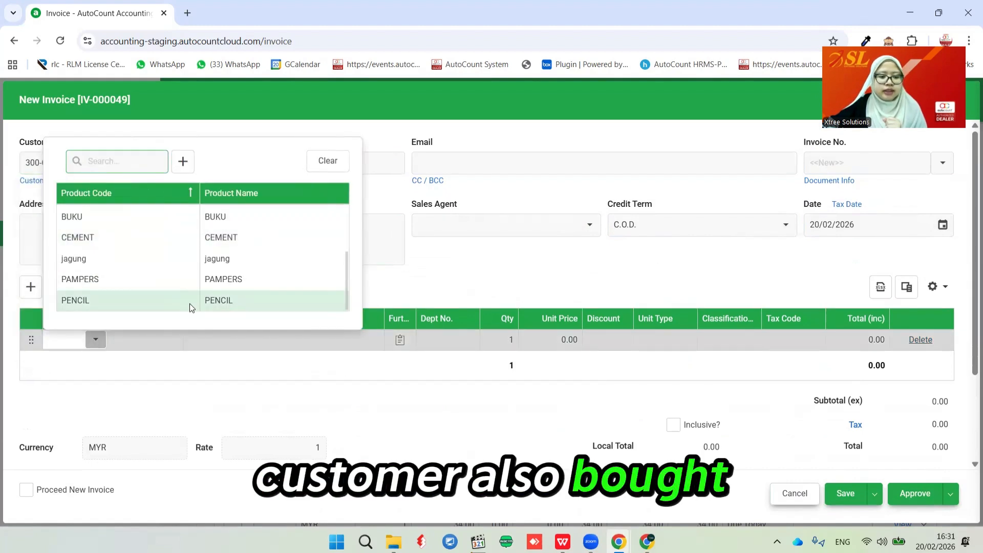
pyautogui.click(190, 303)
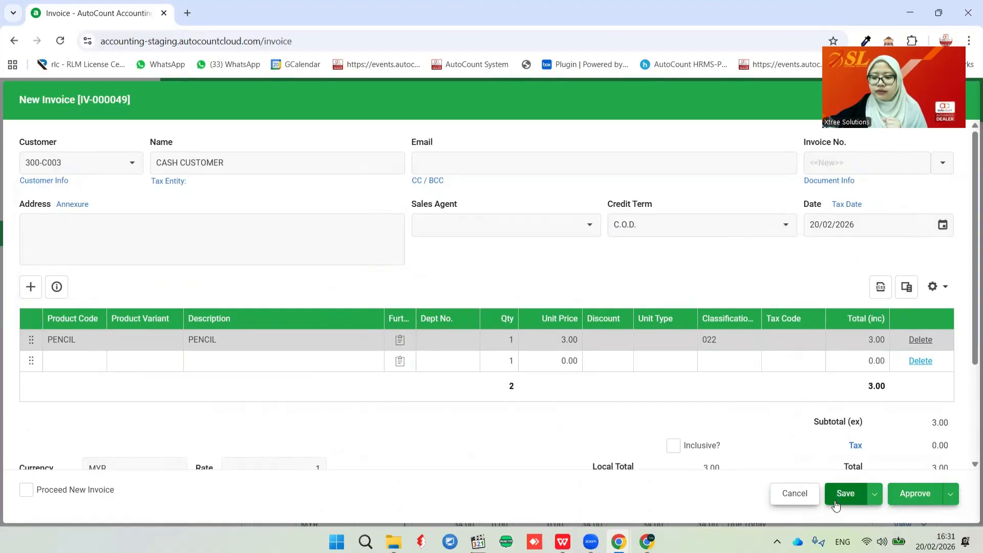
pyautogui.click(908, 494)
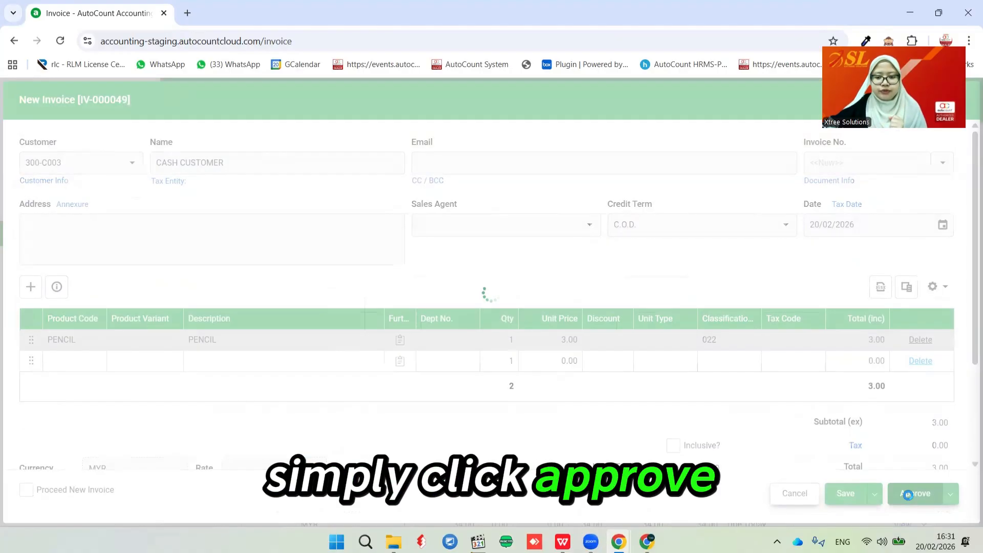
pyautogui.click(486, 333)
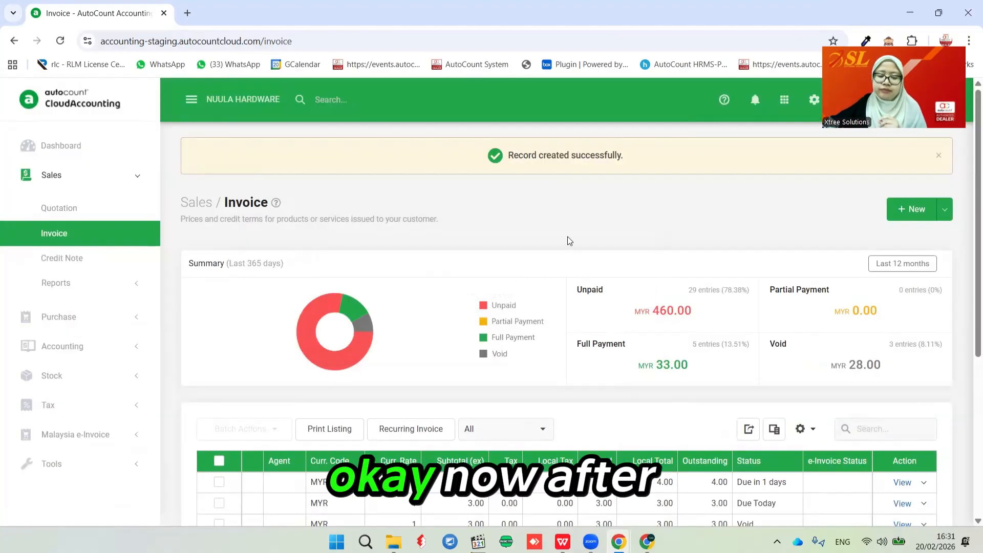
pyautogui.scroll(-5, 569, 241)
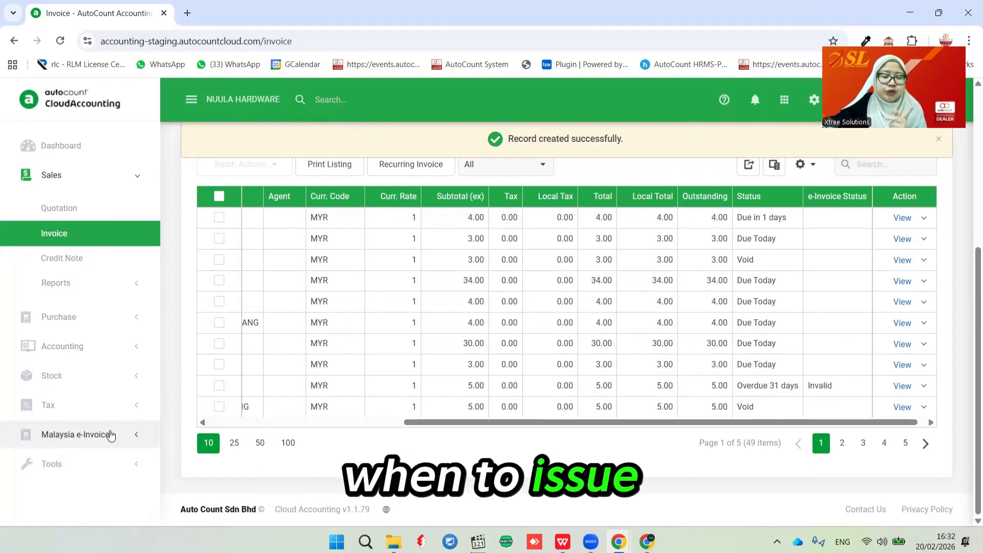
# - Start a new consolidated e-Invoice under Malaysia e-Invoice for the period 01/02/2026 to 28/02/2026 and generate its preview
pyautogui.click(79, 434)
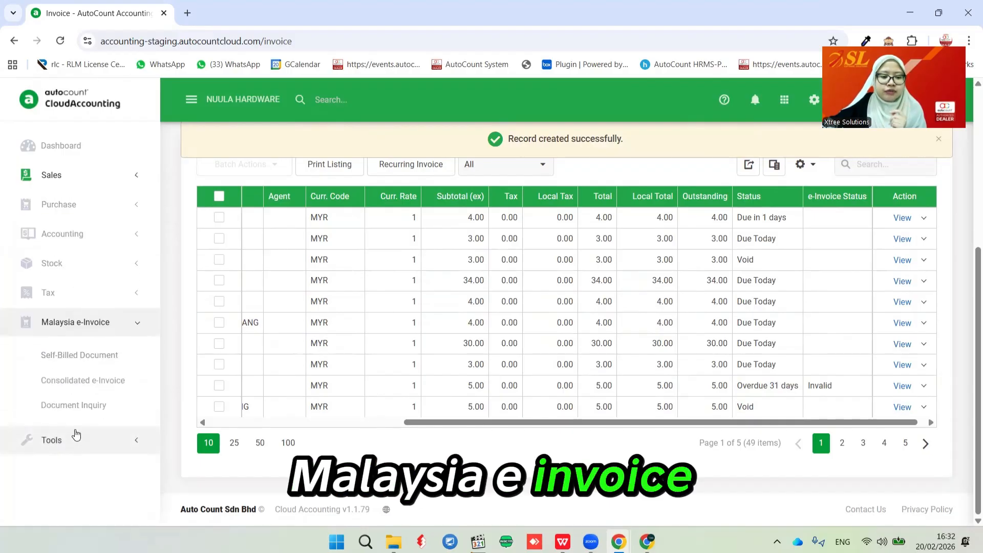
pyautogui.click(67, 383)
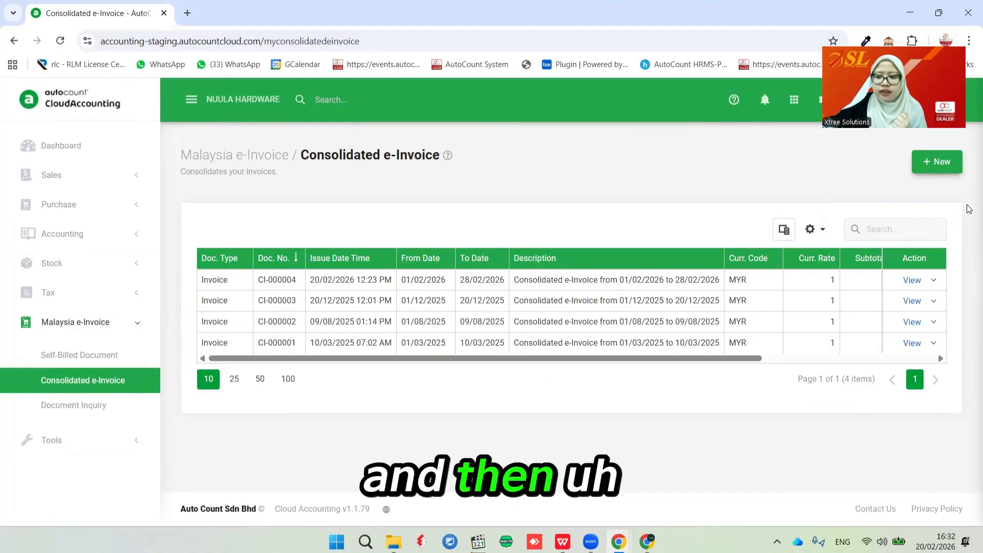
pyautogui.click(939, 169)
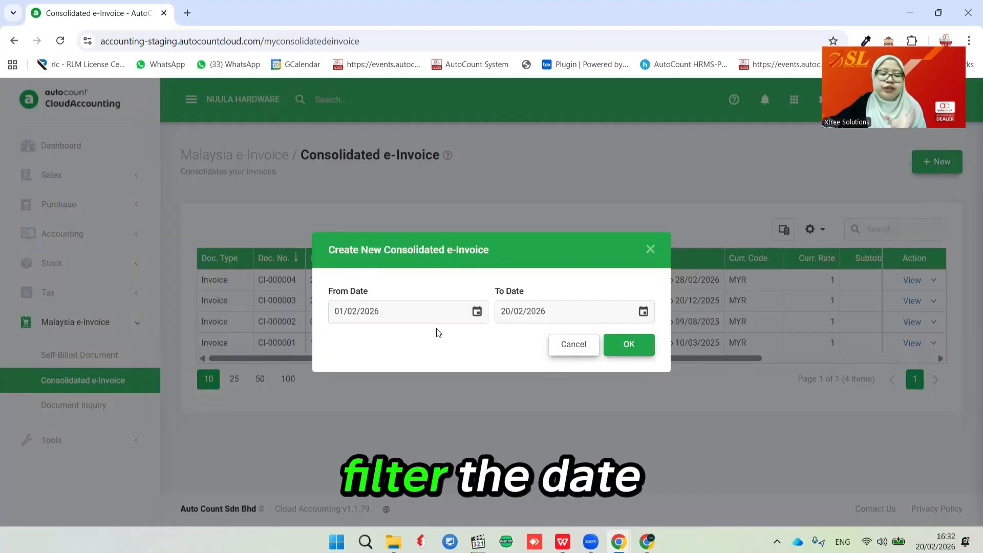
pyautogui.click(572, 311)
pyautogui.click(643, 311)
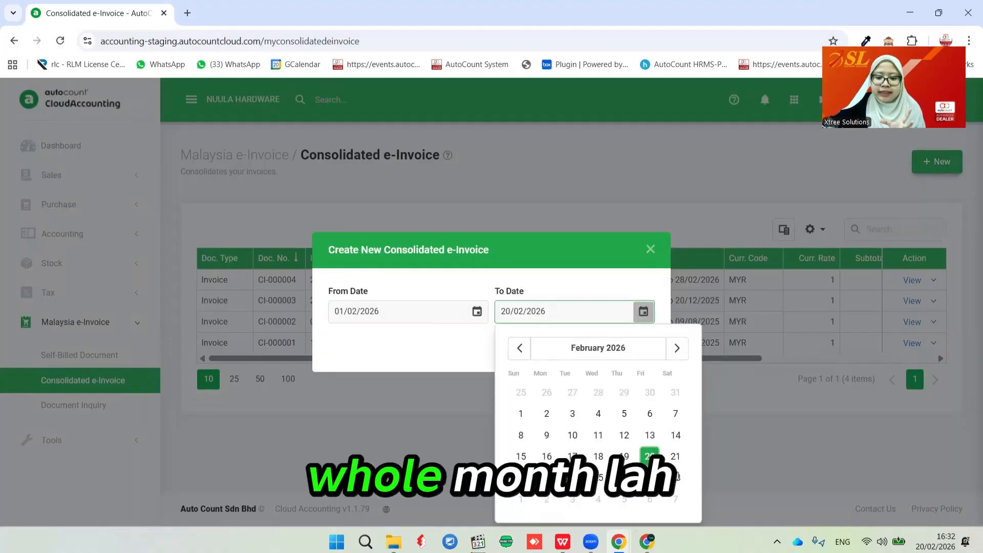
pyautogui.click(675, 477)
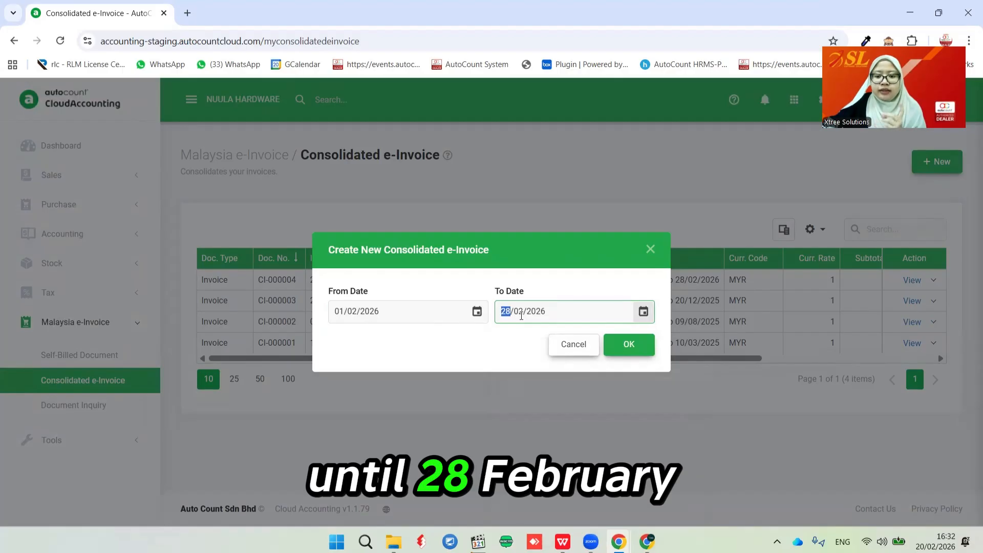
pyautogui.click(628, 345)
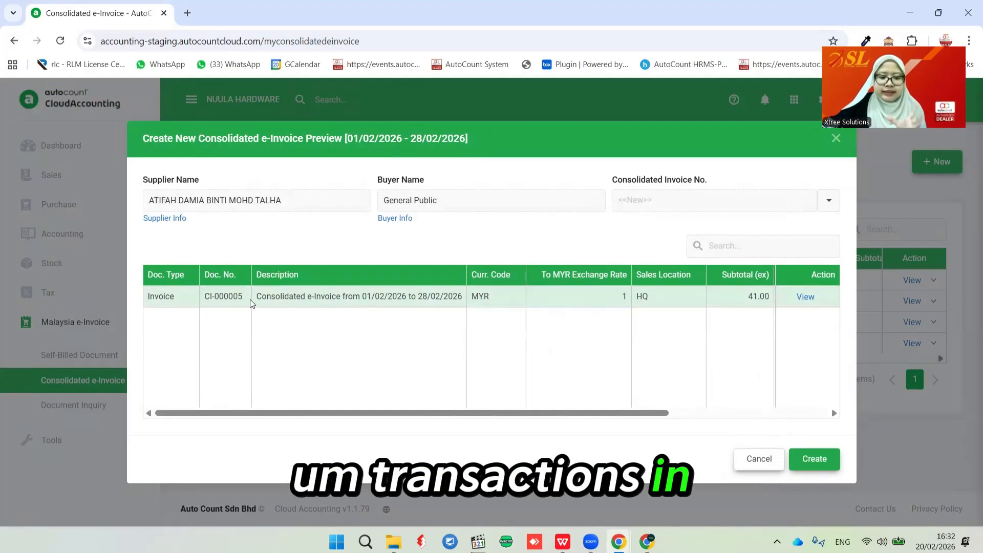
# - Review the invoices included in the February consolidated e-Invoice, save its details and confirm creating the document
pyautogui.click(802, 298)
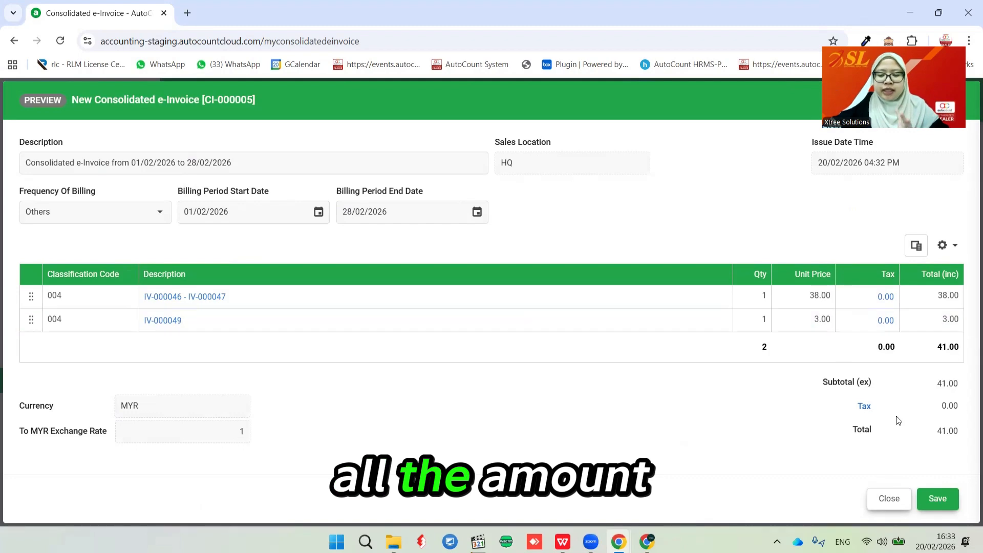
pyautogui.click(936, 498)
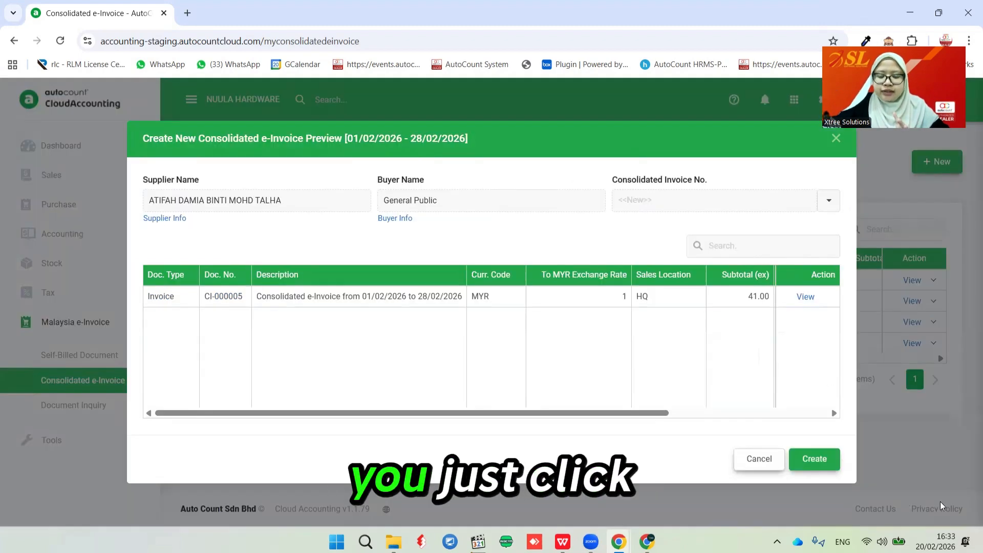
pyautogui.click(815, 461)
pyautogui.click(440, 324)
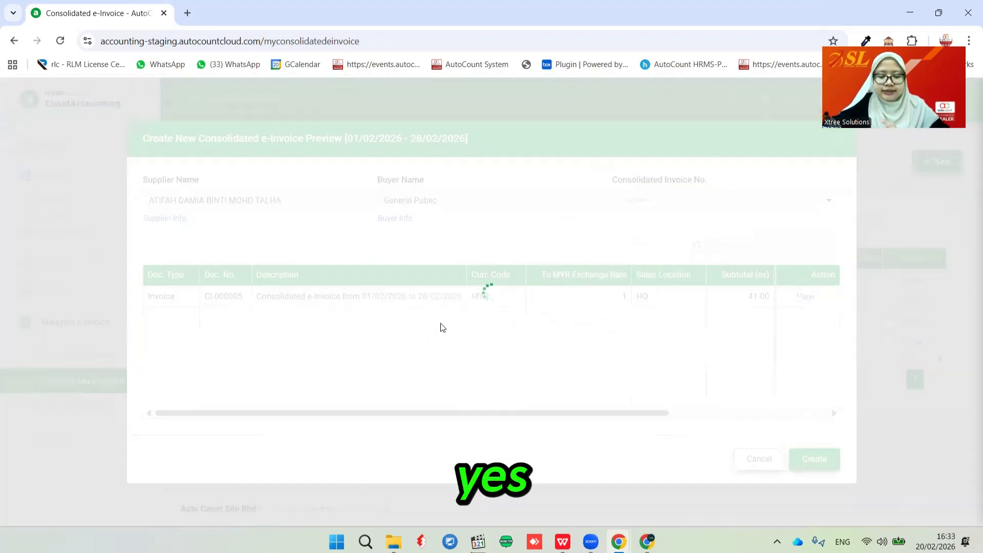
# - Check the e-Invoice status and available actions of the new consolidated e-Invoice, and close it
pyautogui.moveTo(444, 426); pyautogui.dragTo(782, 355)
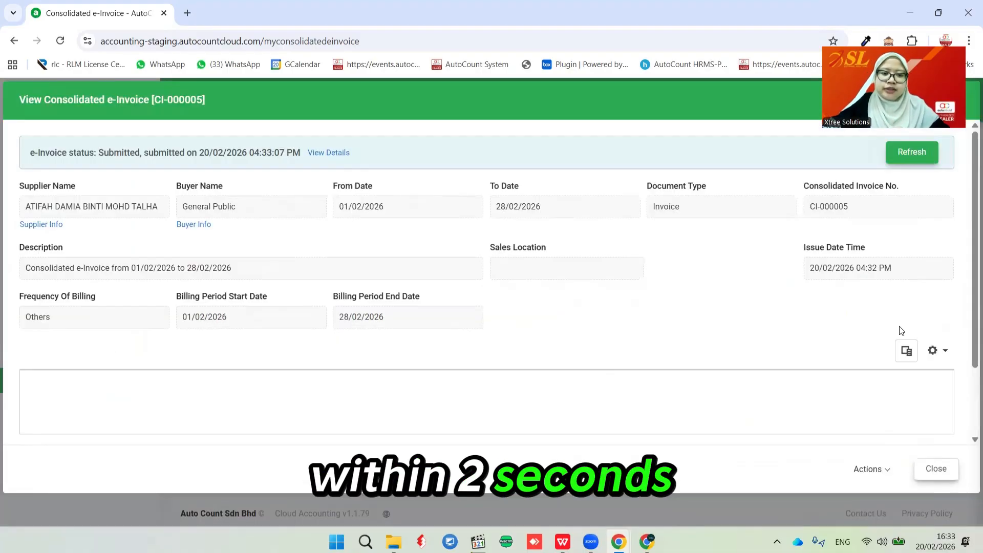
pyautogui.click(901, 328)
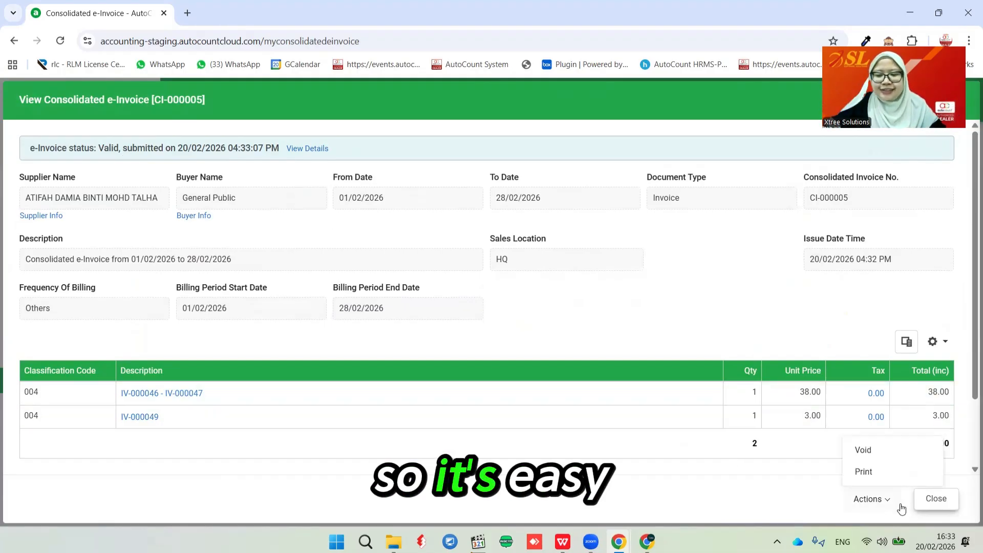
pyautogui.click(936, 499)
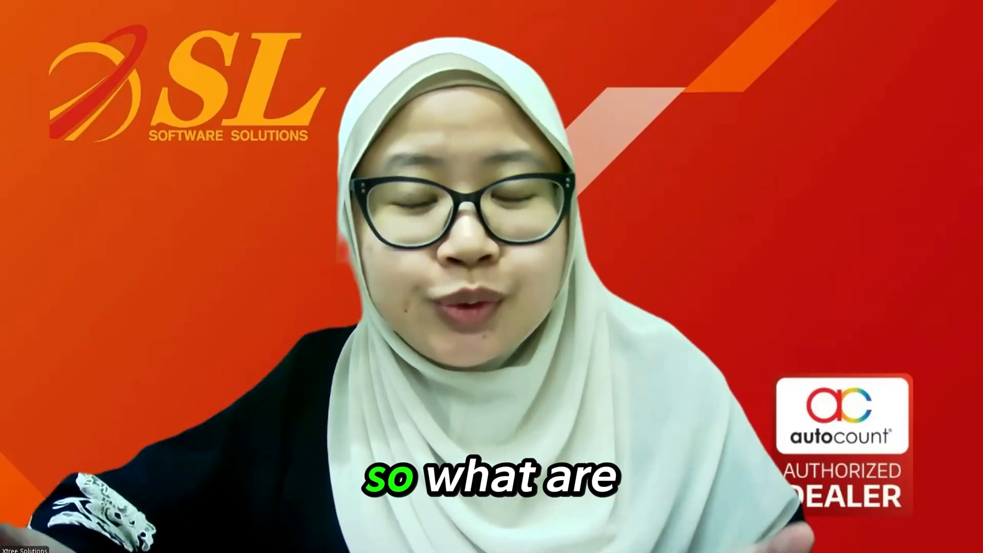